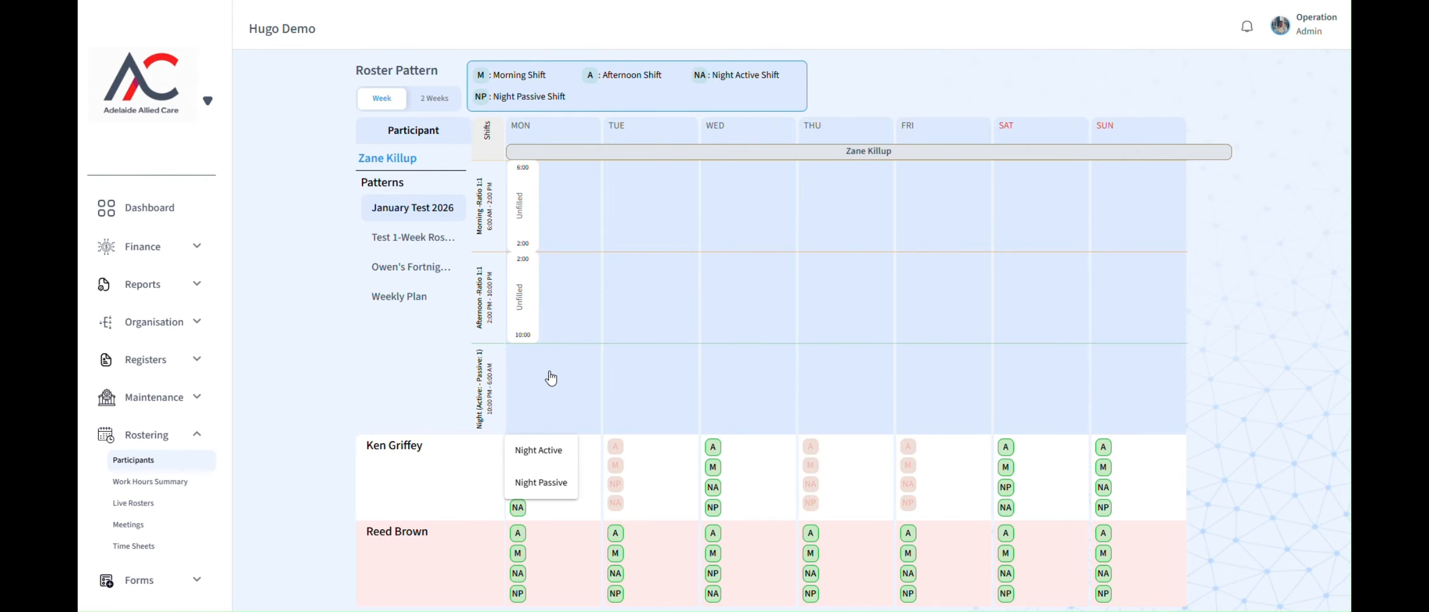
Add an unfilled Night Passive shift on Monday and an unfilled Morning shift on Tuesday to the roster pattern.
click(553, 482)
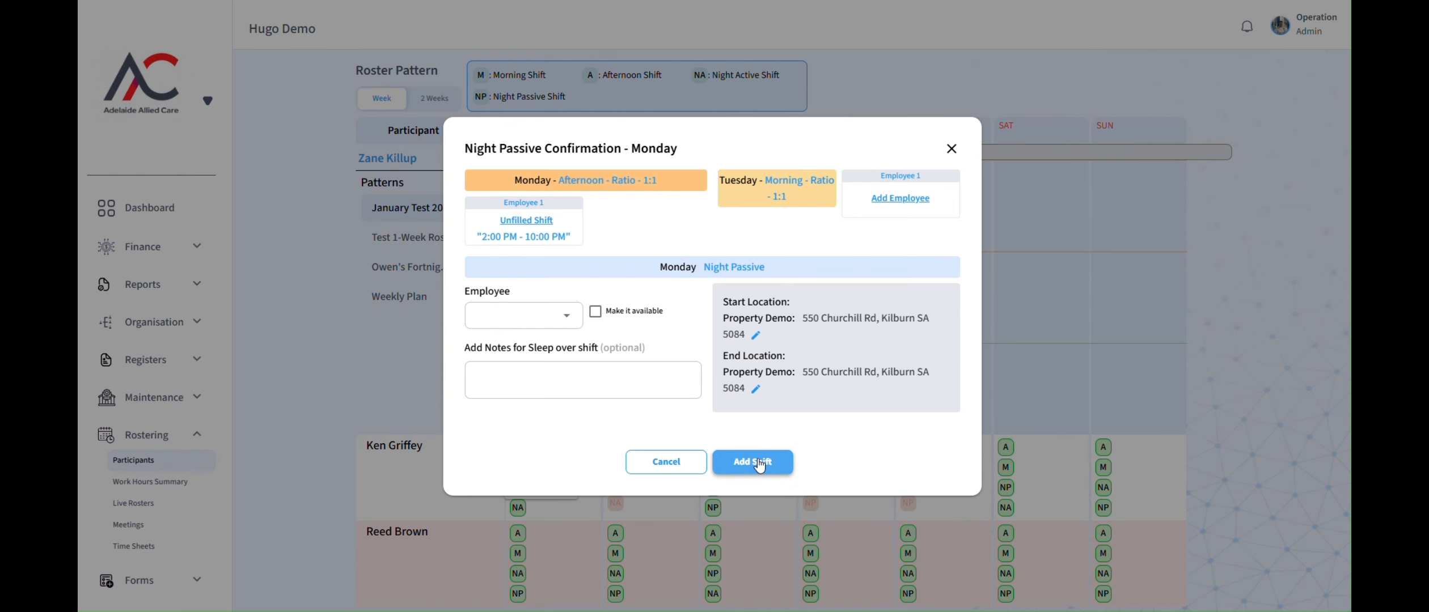
click(756, 464)
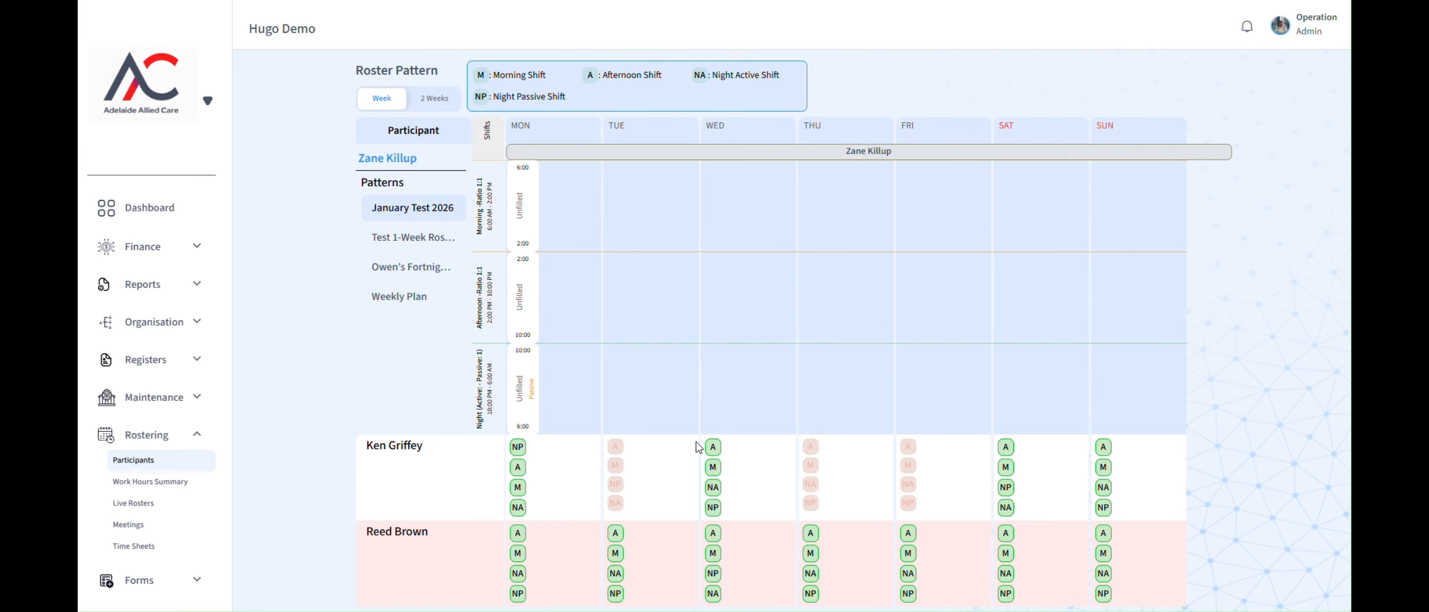
click(631, 182)
click(776, 476)
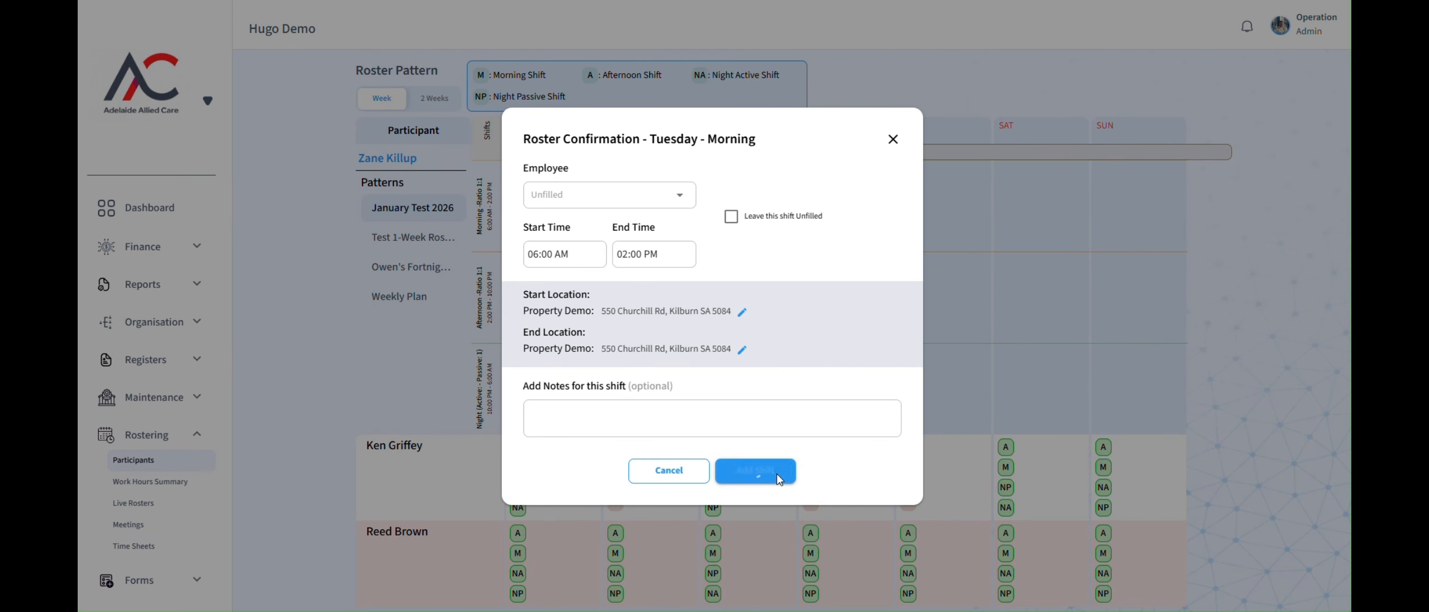
Add an unfilled Afternoon shift and an unfilled Night Passive shift on Tuesday.
click(641, 307)
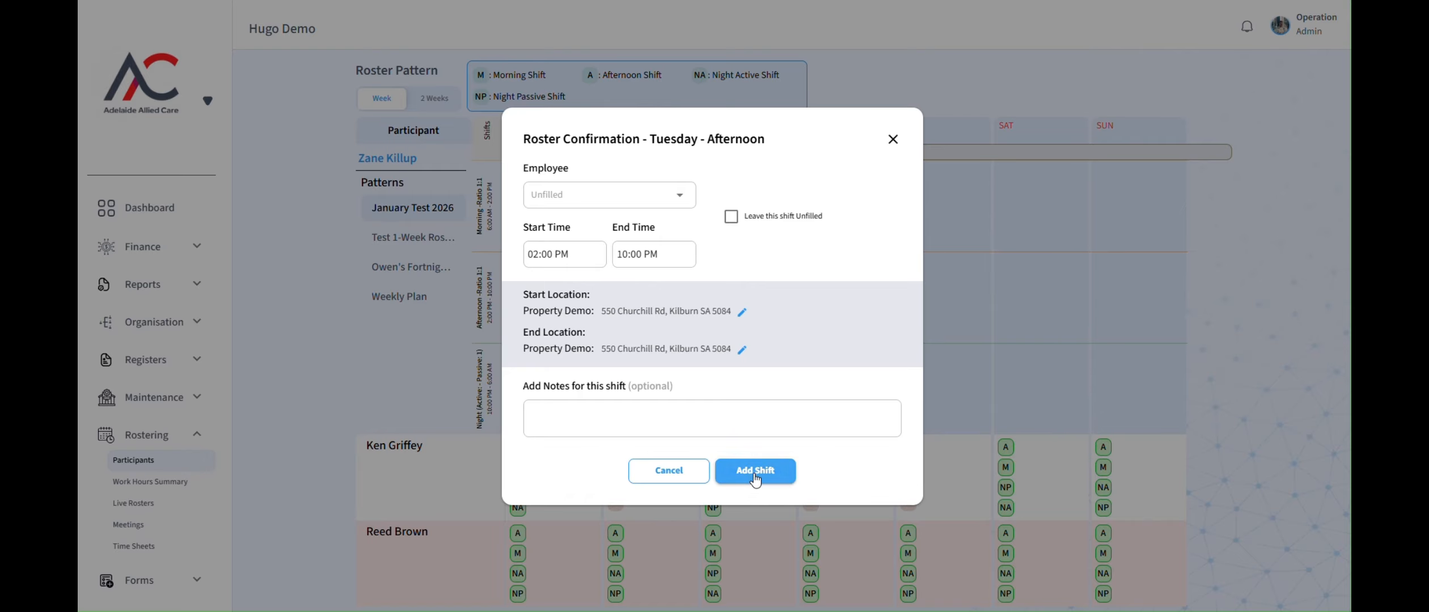
click(754, 476)
click(656, 381)
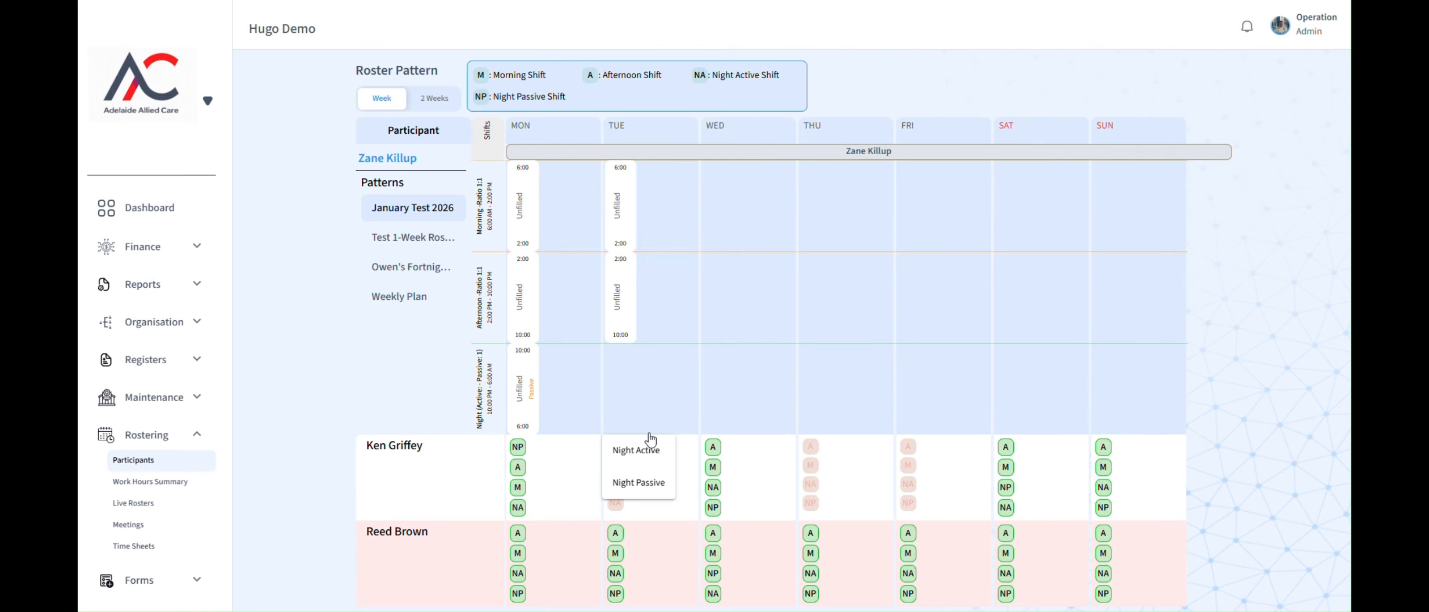
click(641, 483)
click(755, 463)
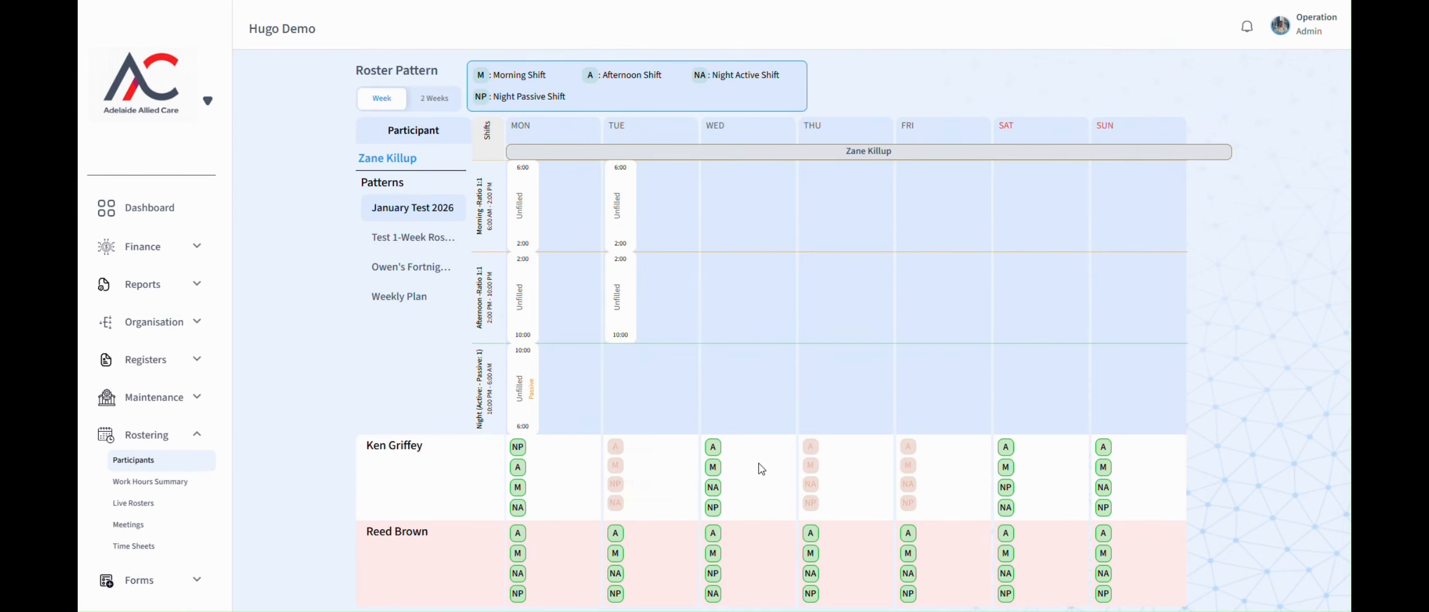
Add the Wednesday Morning shift and assign it to the second listed employee.
click(730, 198)
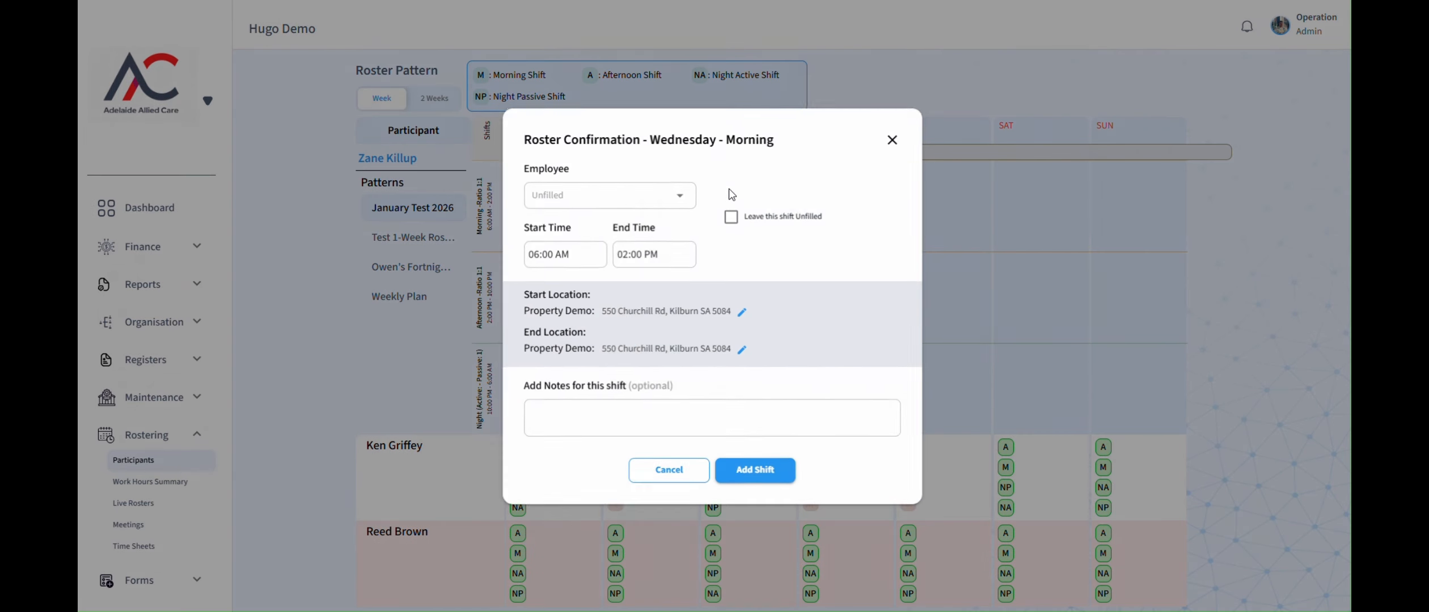
click(683, 199)
click(583, 255)
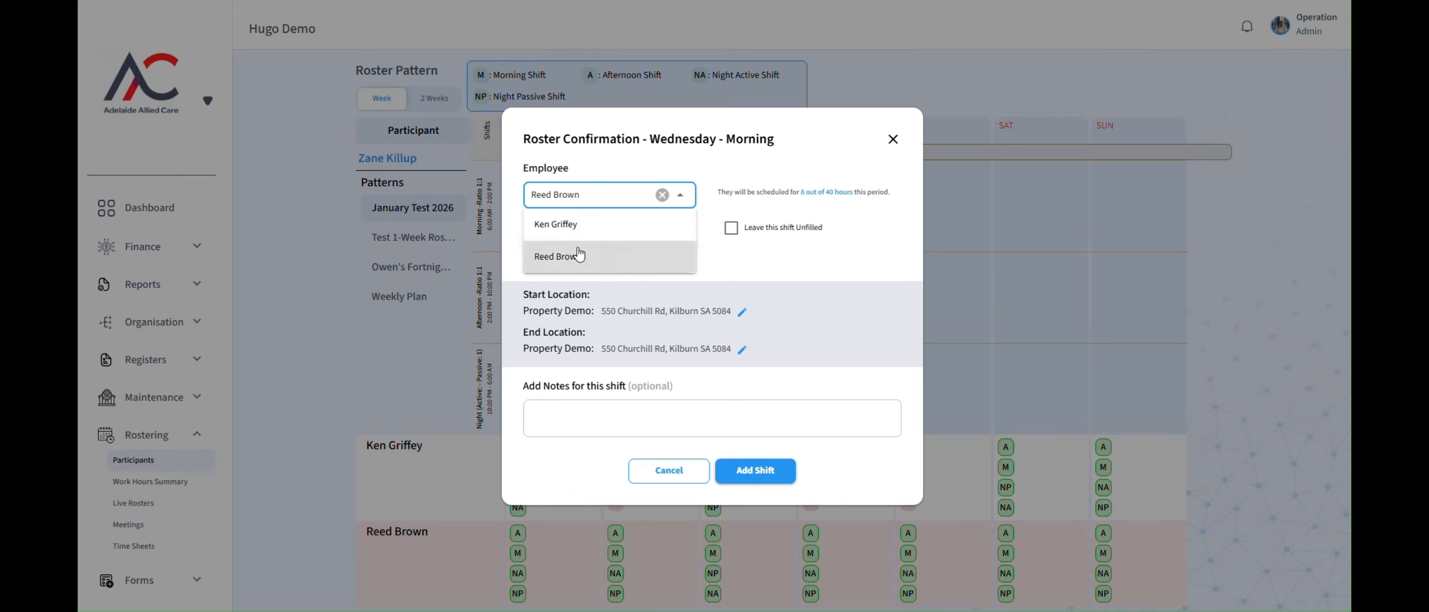
click(760, 473)
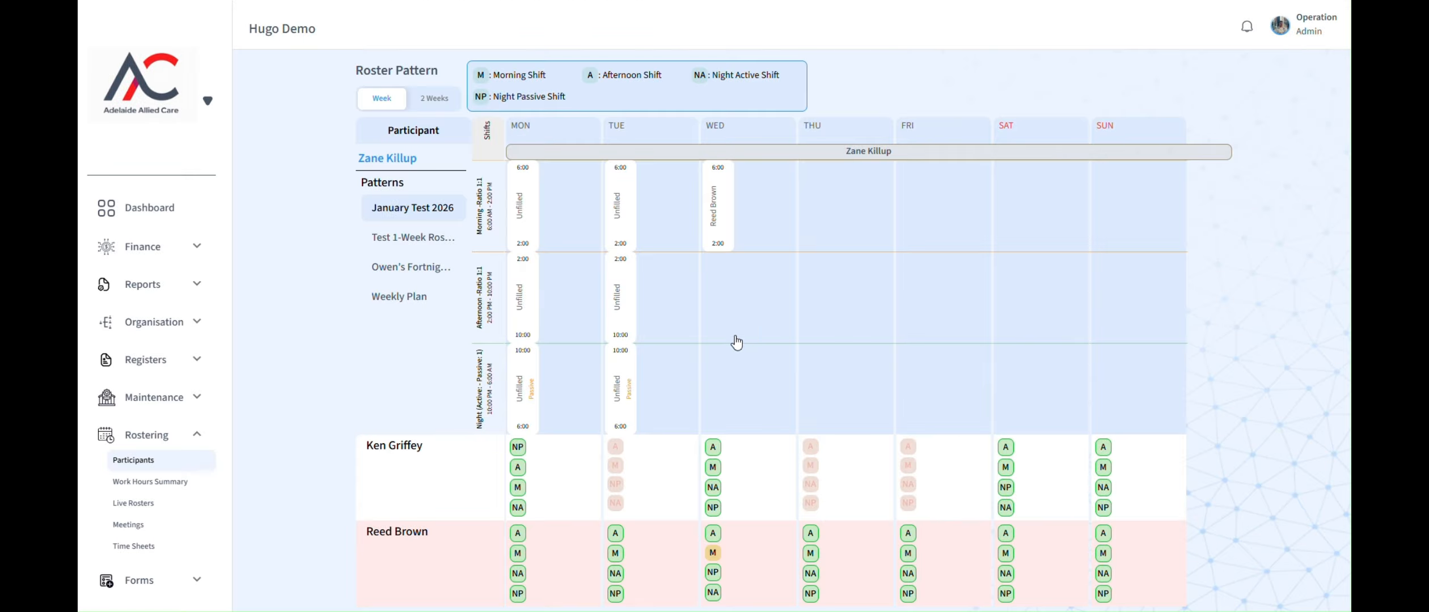
Add the Wednesday Afternoon shift and assign it to the first listed employee.
click(745, 300)
click(680, 196)
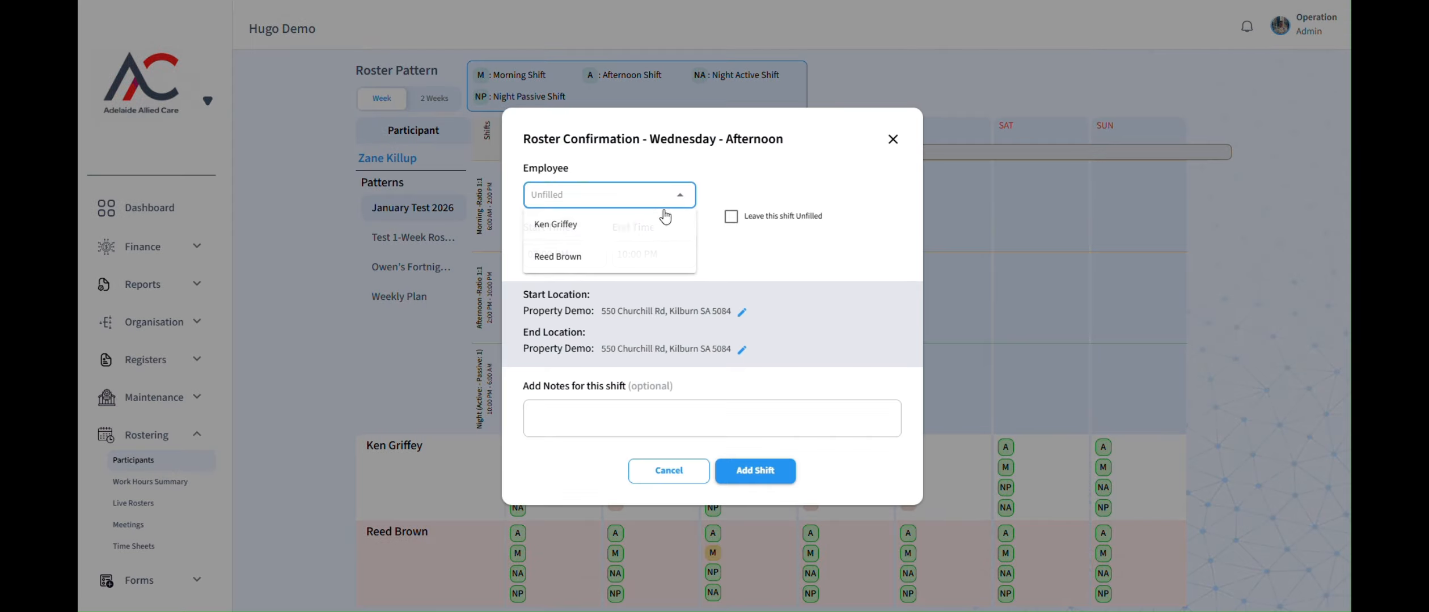
click(573, 224)
click(771, 481)
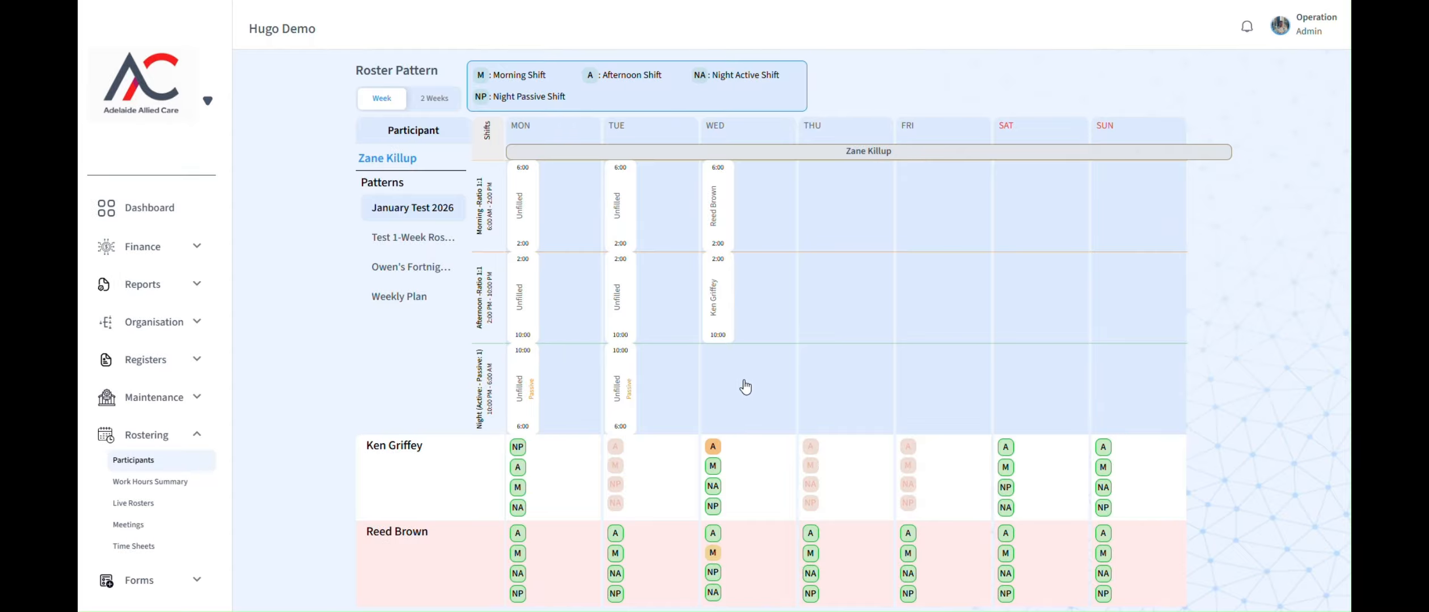
Add a Night Passive shift on Wednesday and assign it to the employee who has that day's Morning shift.
click(741, 381)
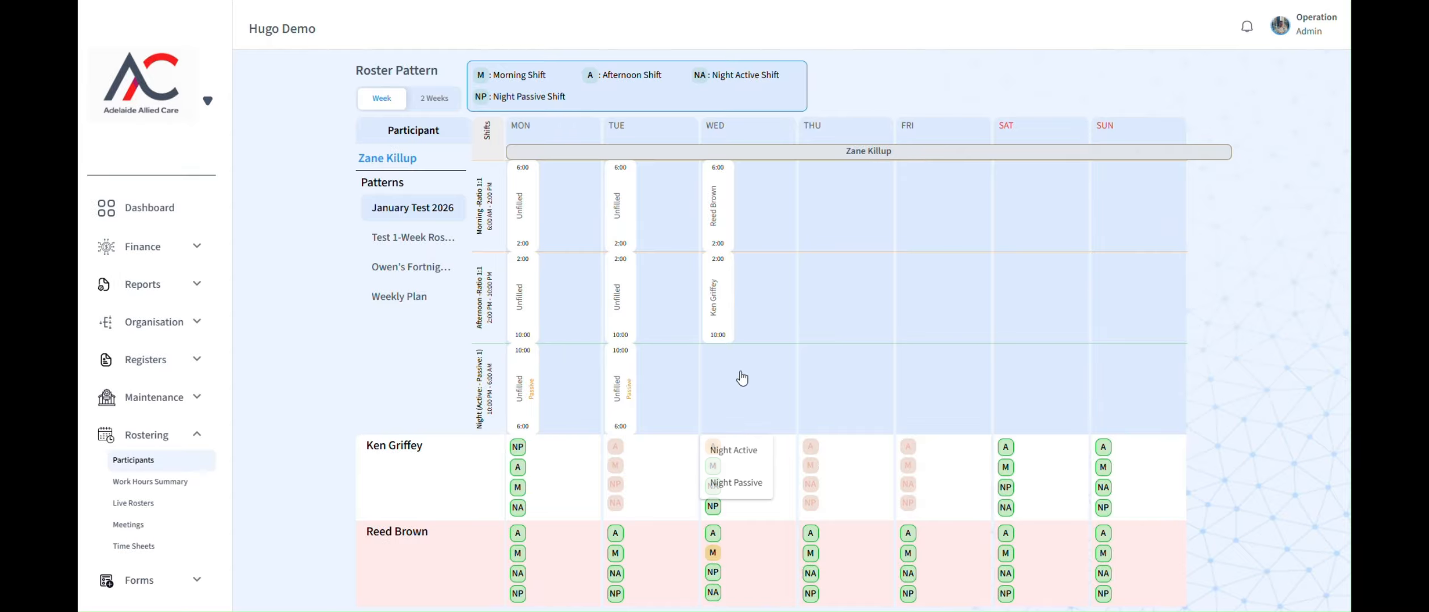
click(736, 480)
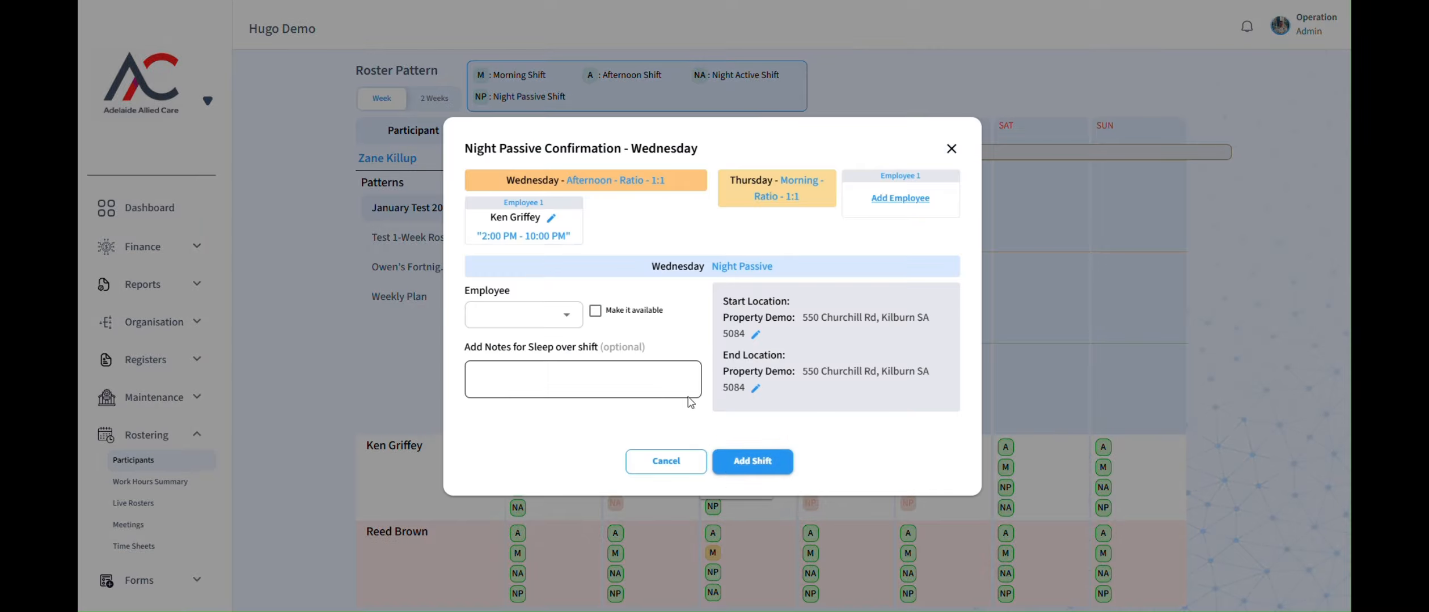
click(566, 315)
click(511, 374)
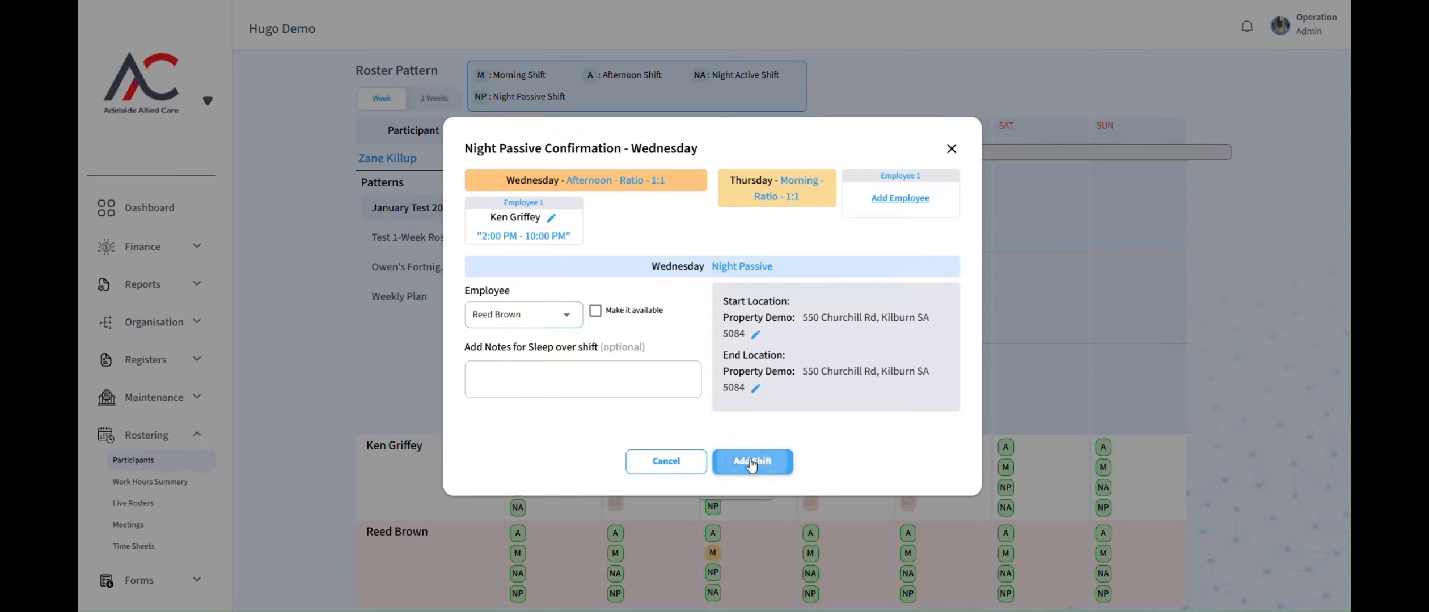
click(744, 458)
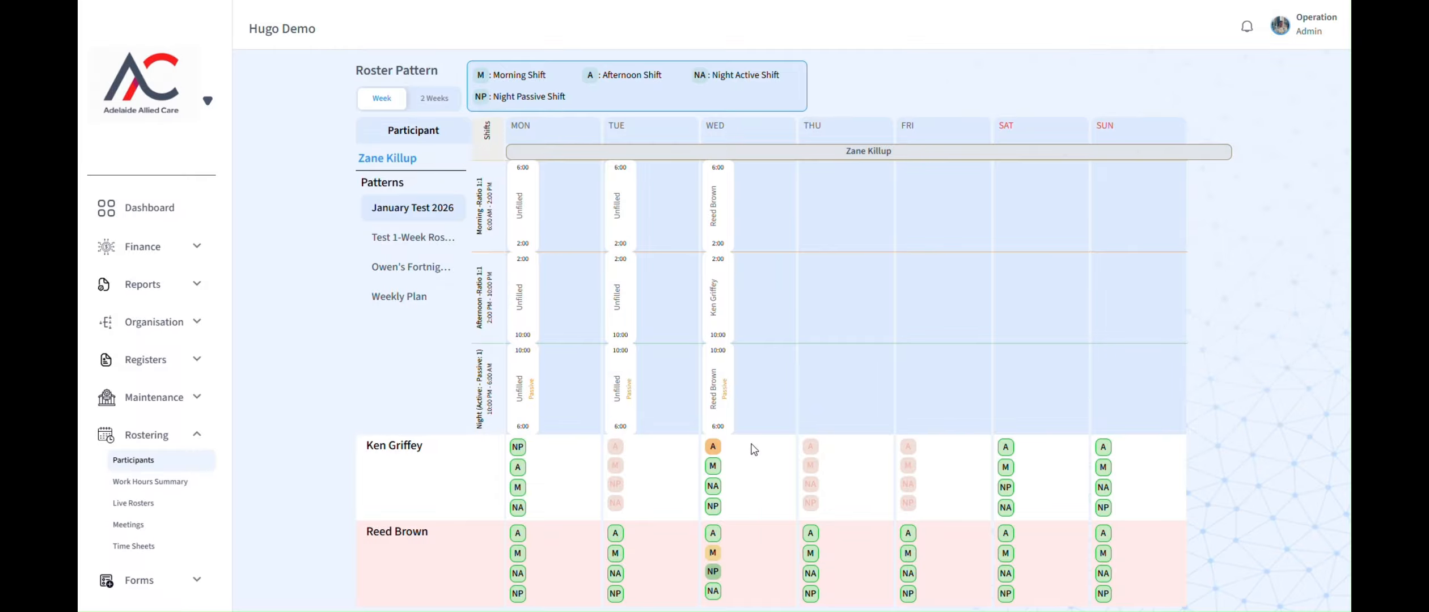
Add an unfilled Morning shift on Thursday and an Afternoon shift assigned to the only employee available that day.
click(825, 226)
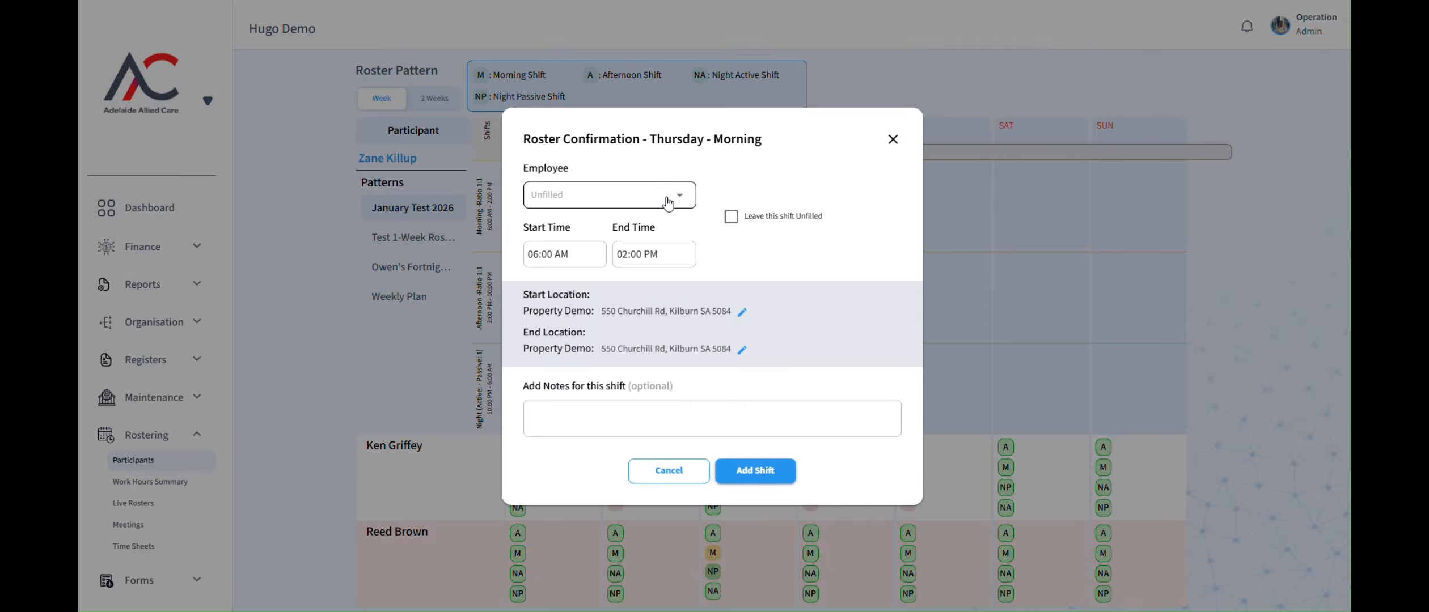
click(741, 471)
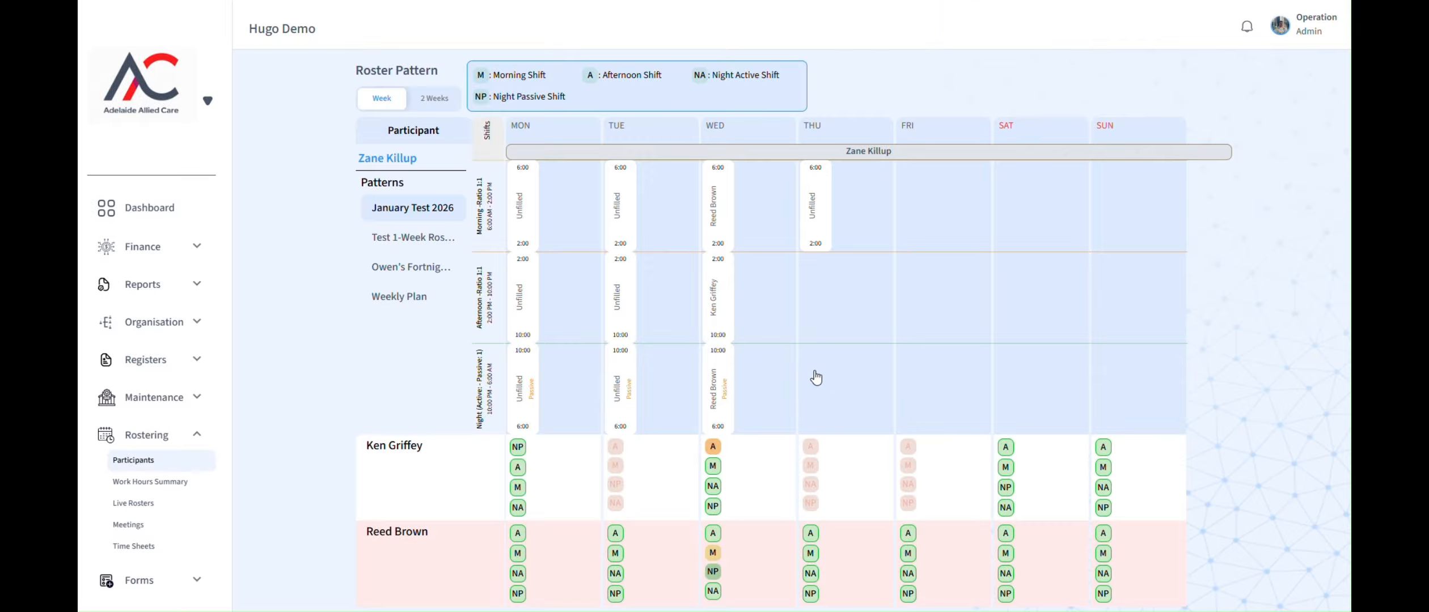
click(830, 289)
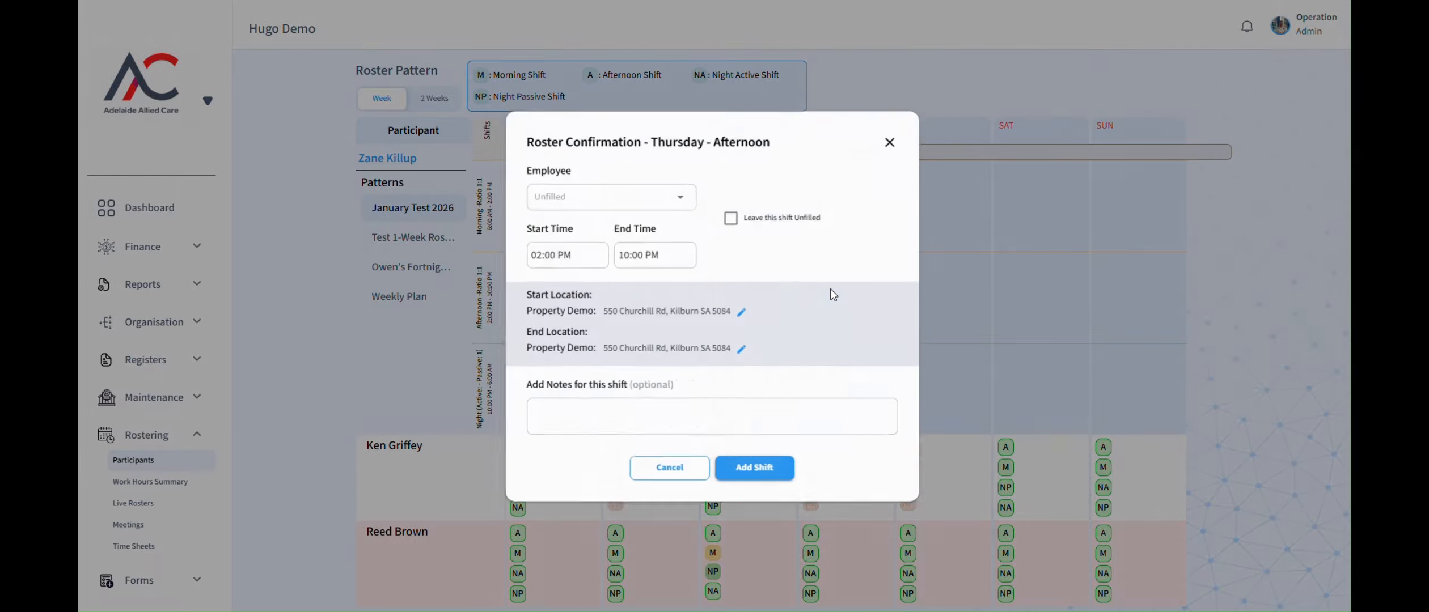
click(694, 205)
click(669, 227)
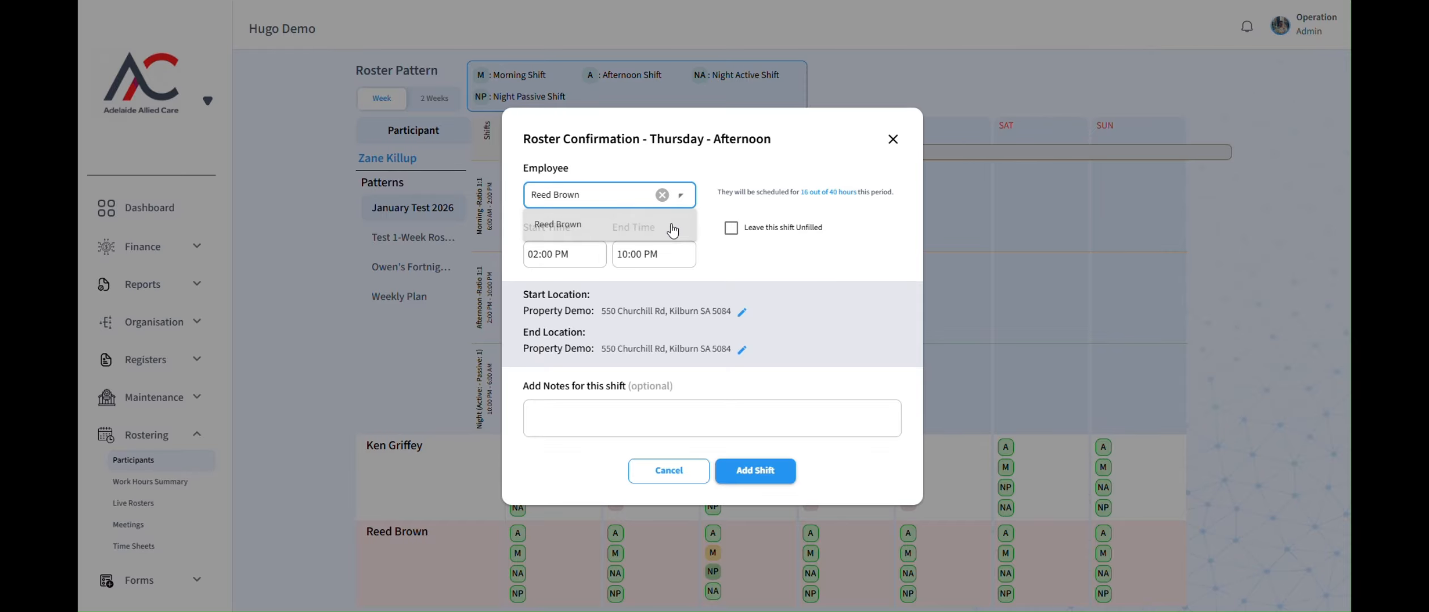
click(765, 476)
Add a Night Passive shift on Thursday without assigning an employee.
click(834, 370)
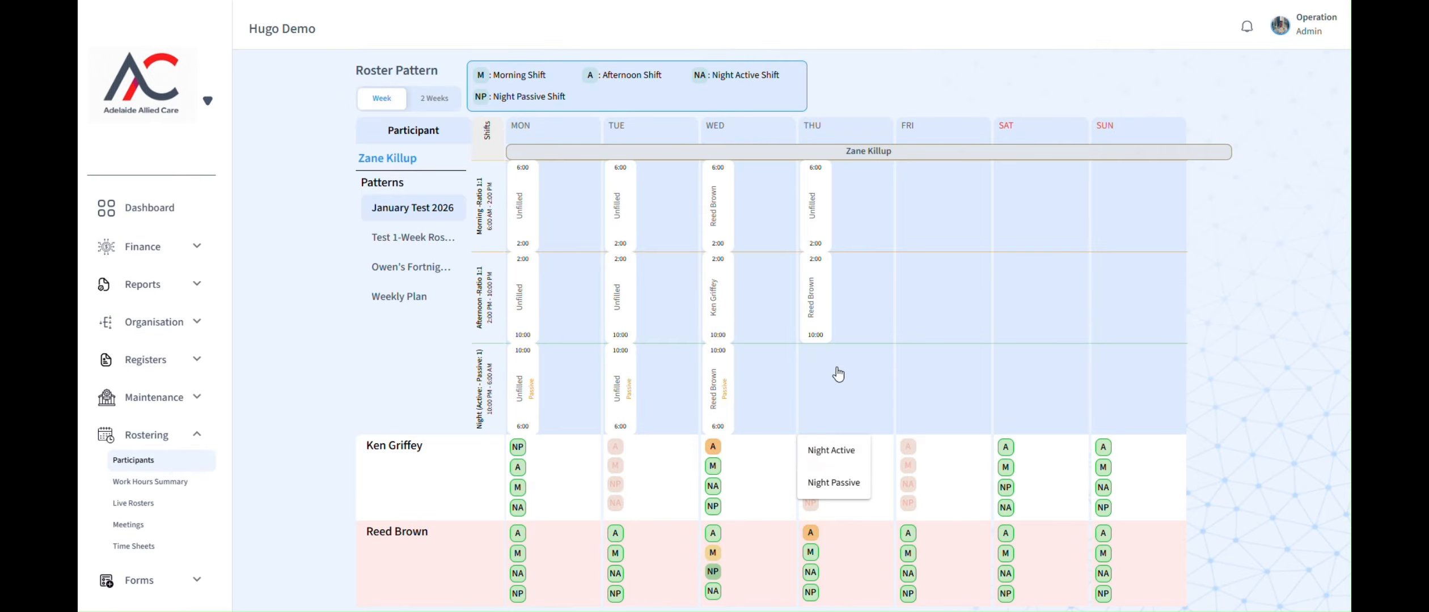
click(844, 479)
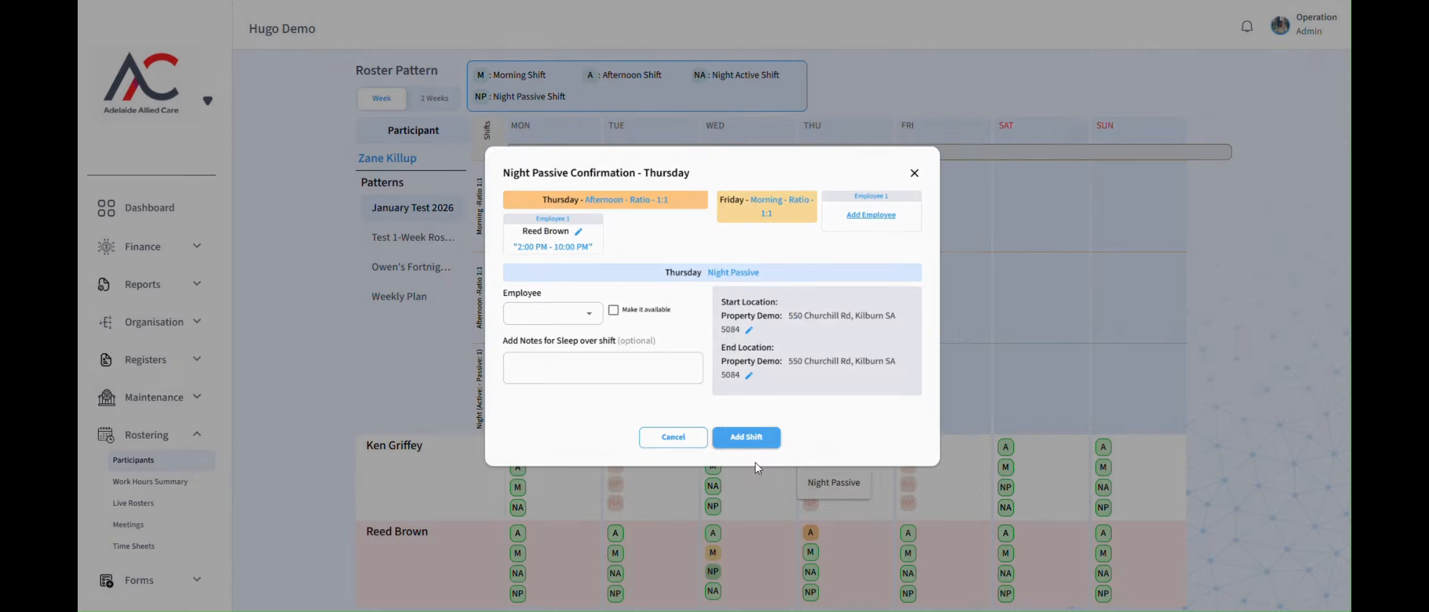
click(755, 462)
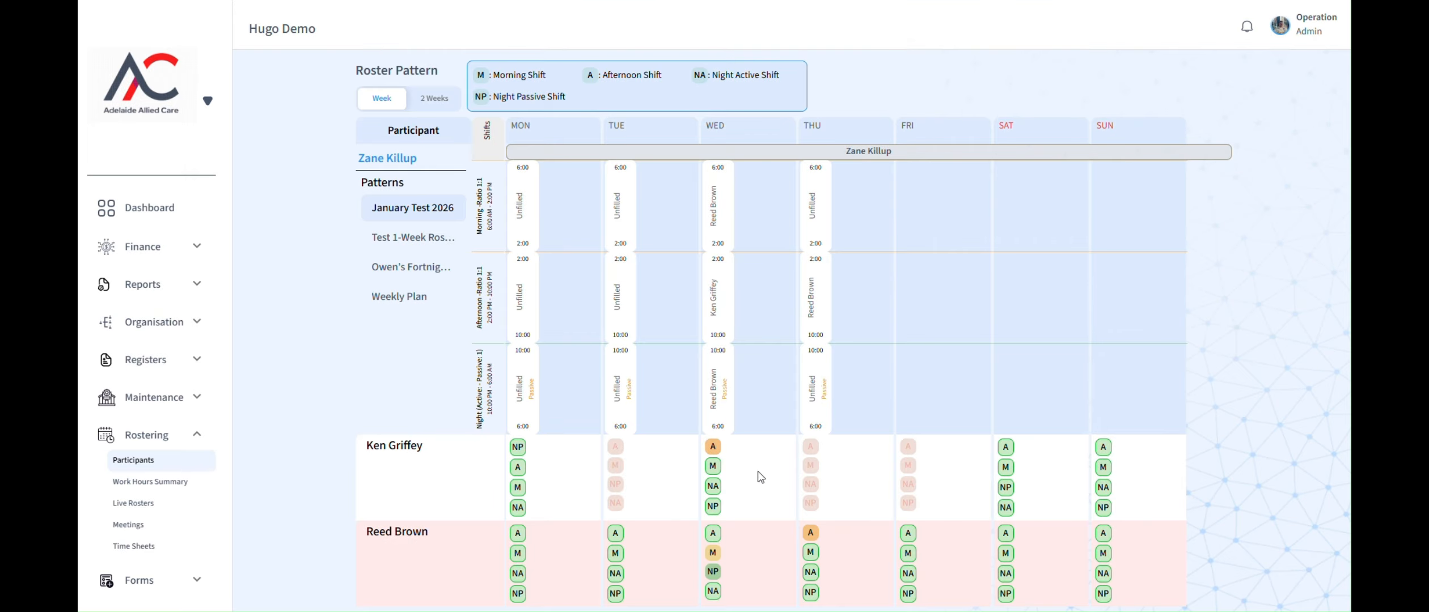
Add unfilled Morning and Afternoon shifts on Friday.
click(920, 219)
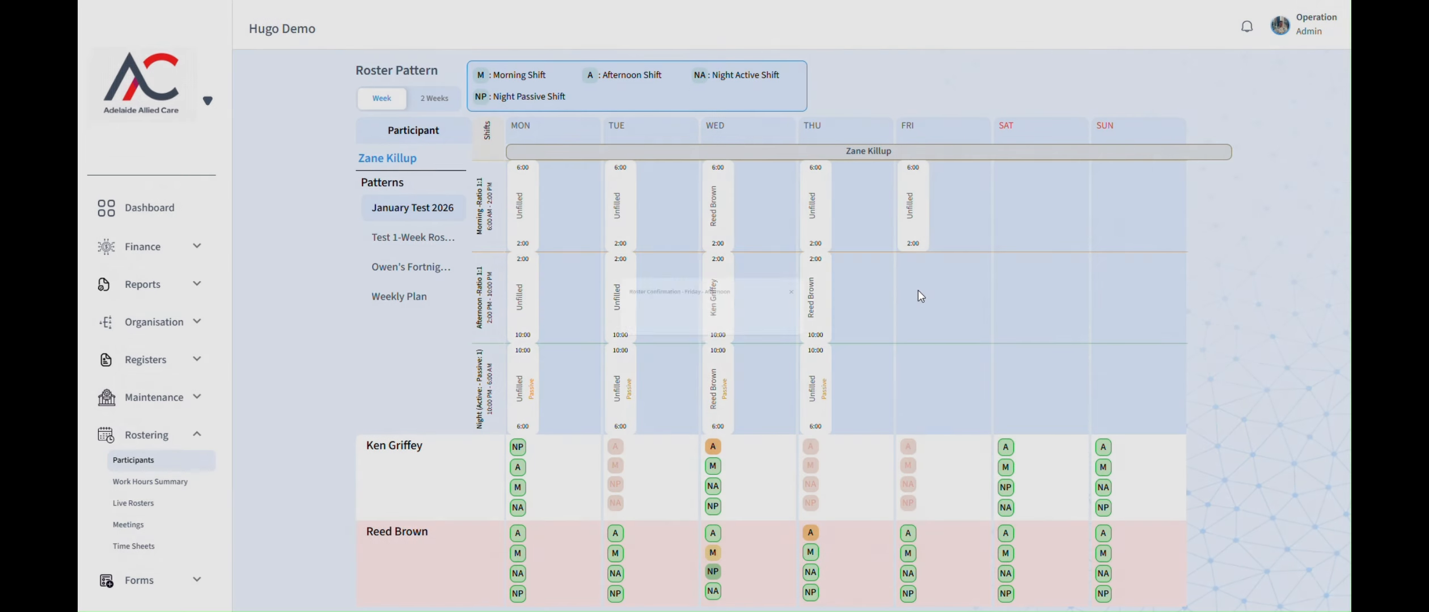
click(917, 290)
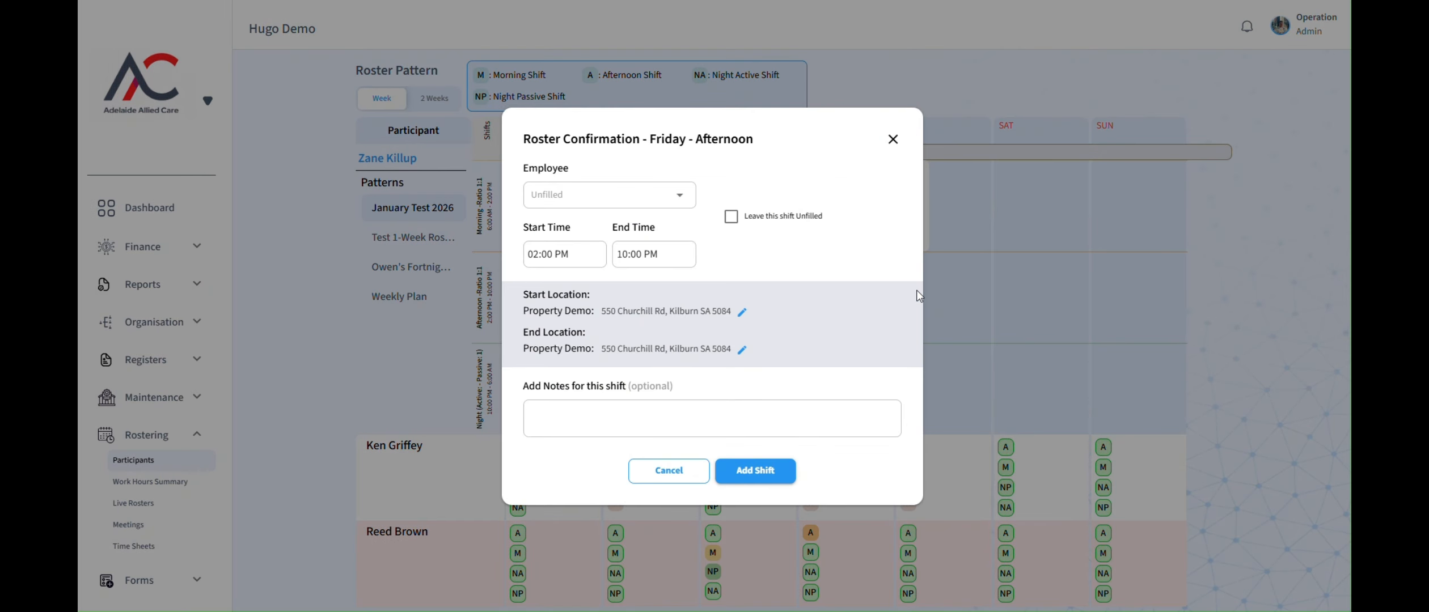
click(792, 477)
Add a Night Passive shift on Friday without assigning an employee.
click(935, 385)
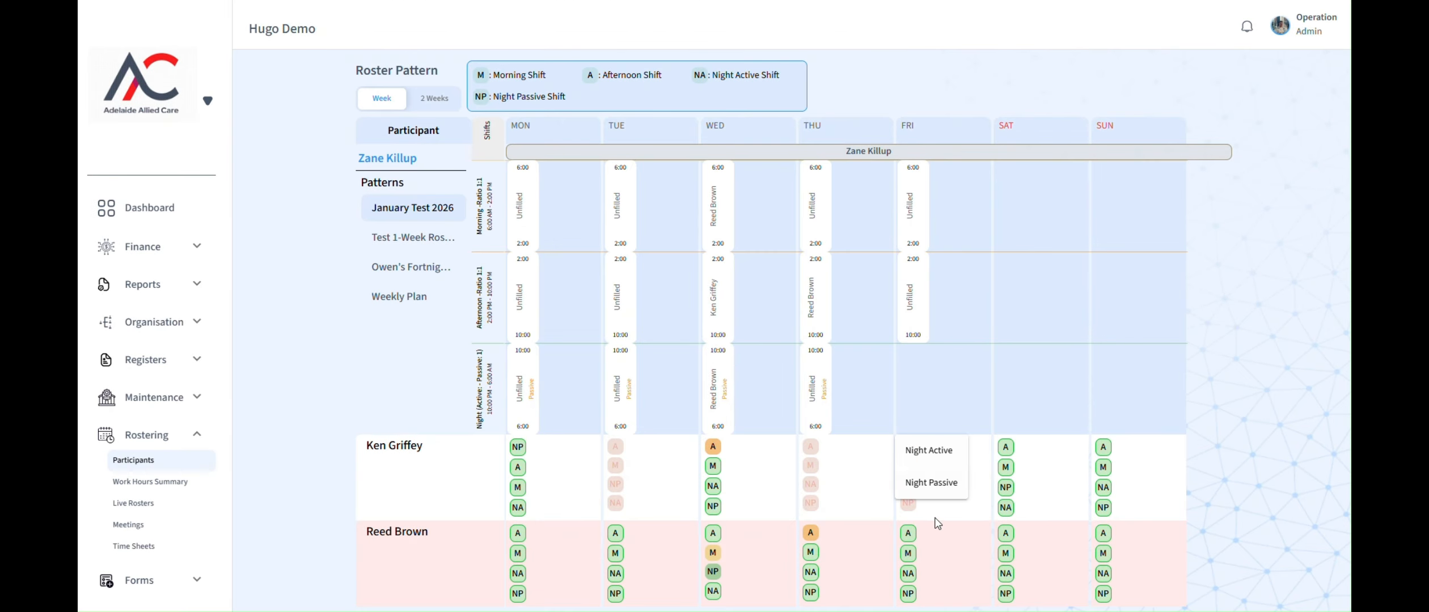
click(931, 482)
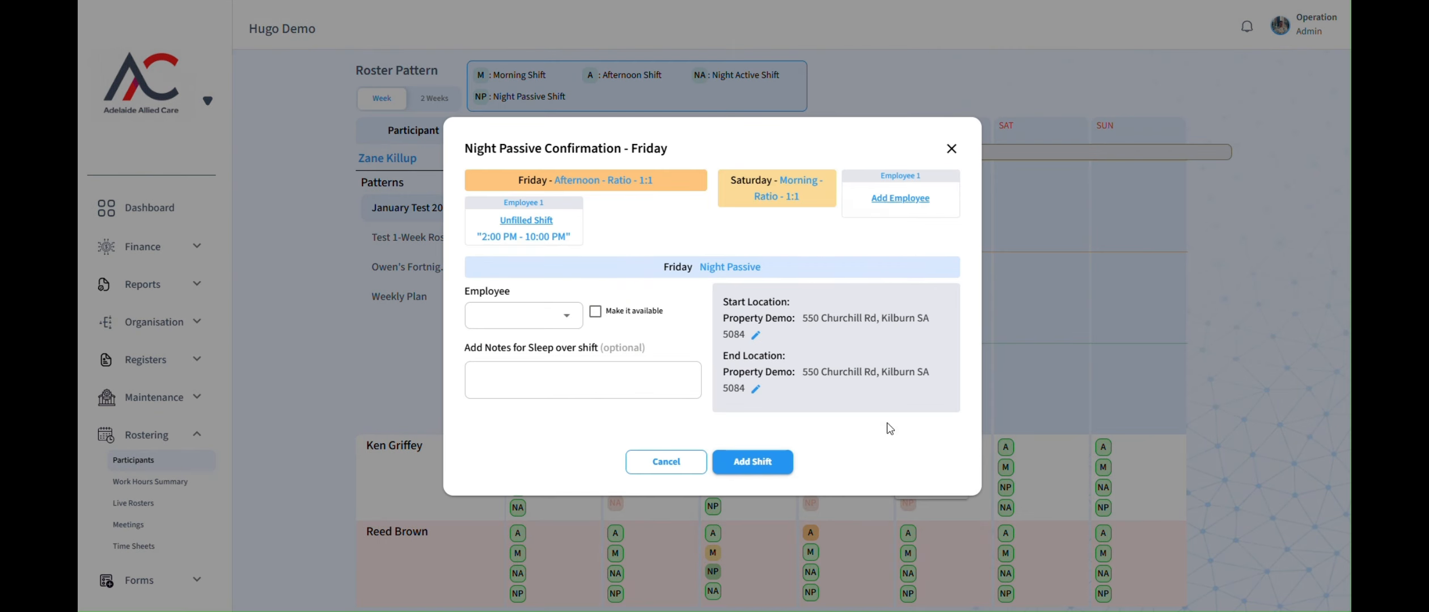
click(766, 459)
Add the Saturday Morning shift and assign it to the first listed employee.
click(1027, 208)
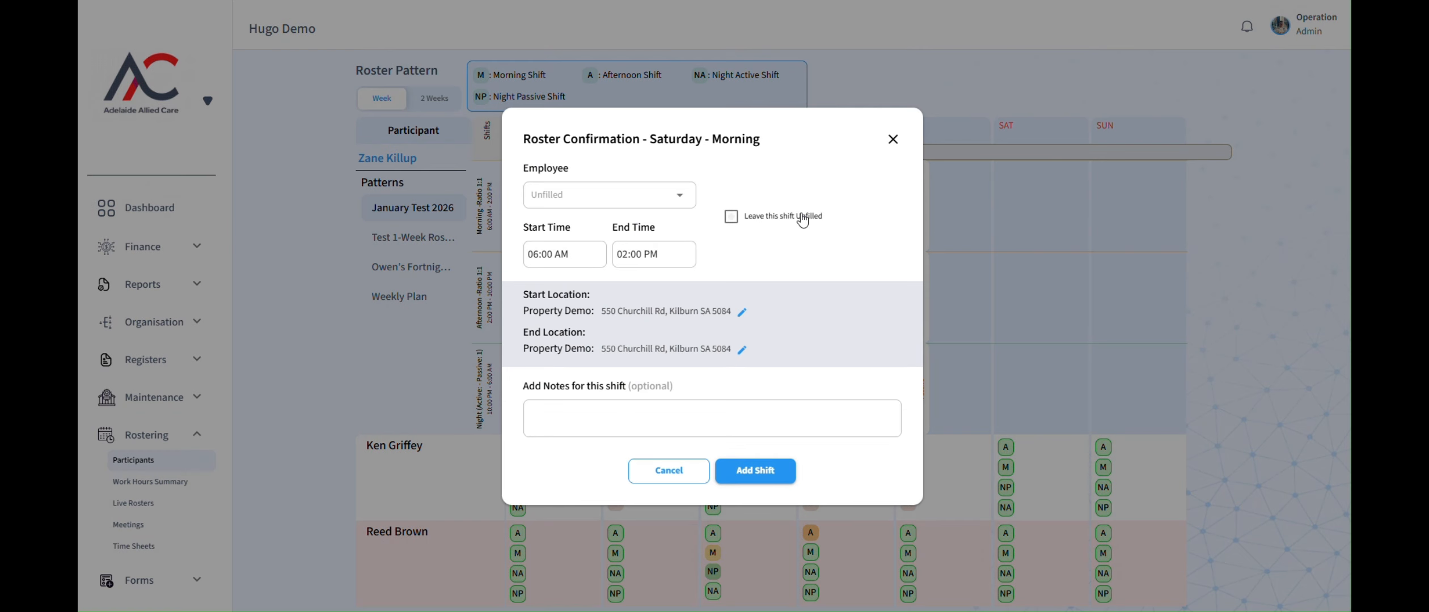
click(675, 195)
click(604, 227)
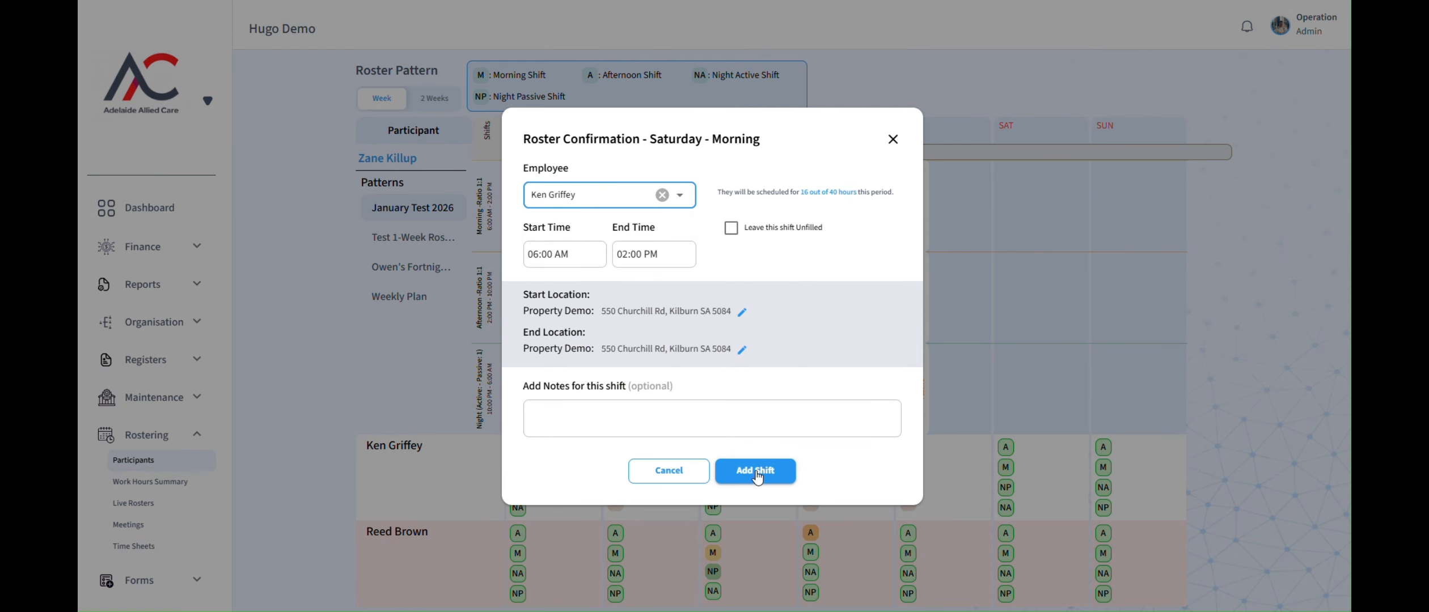
click(757, 476)
Add the Saturday Afternoon shift and assign it to the second listed employee.
click(1008, 295)
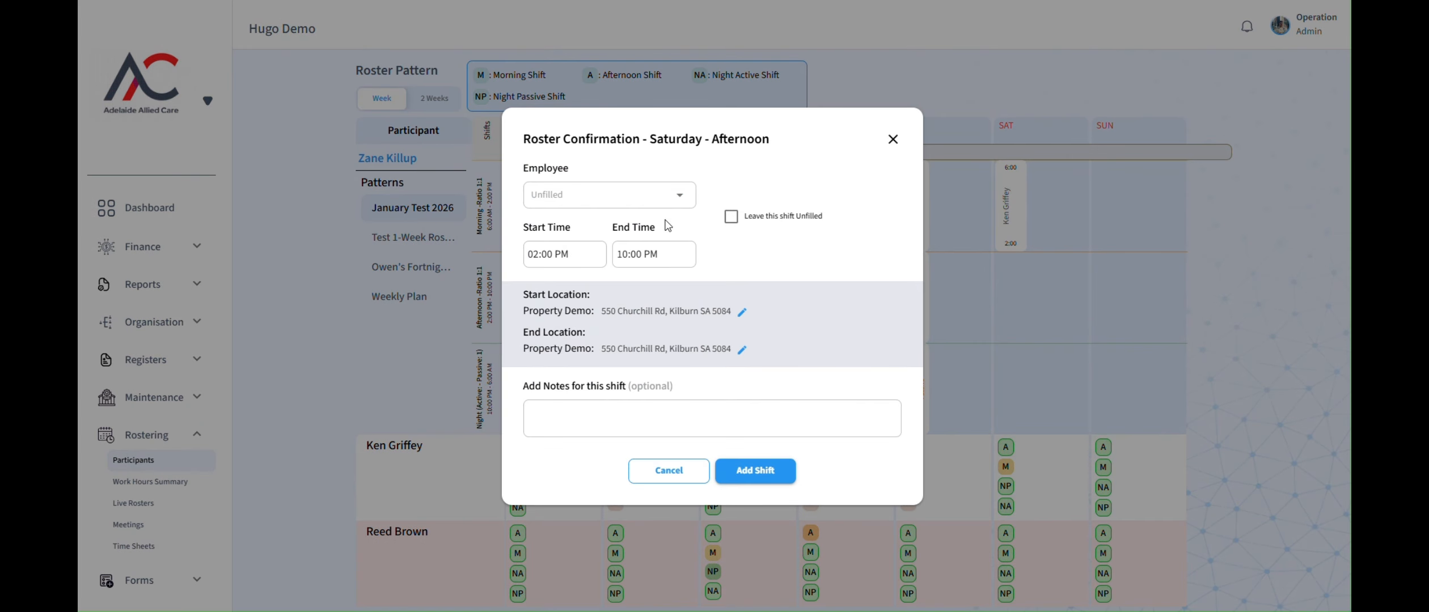
click(672, 194)
click(652, 257)
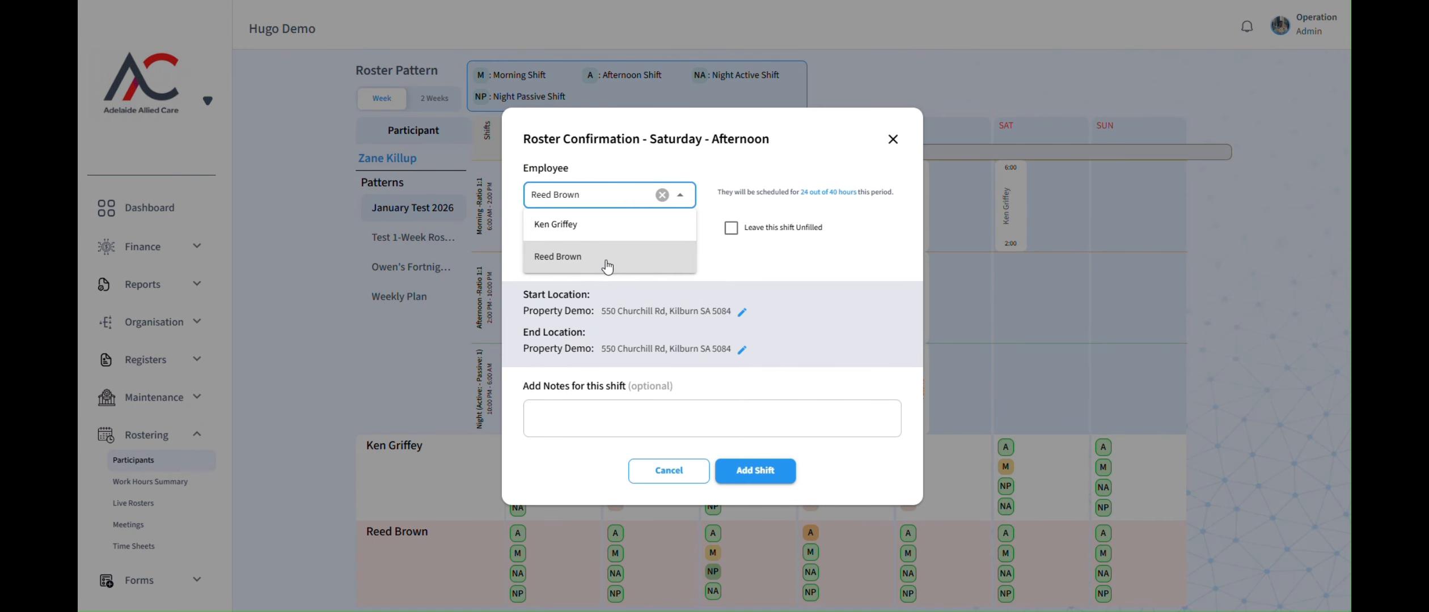
click(779, 468)
Add a Night Passive shift on Saturday without assigning an employee.
click(1035, 379)
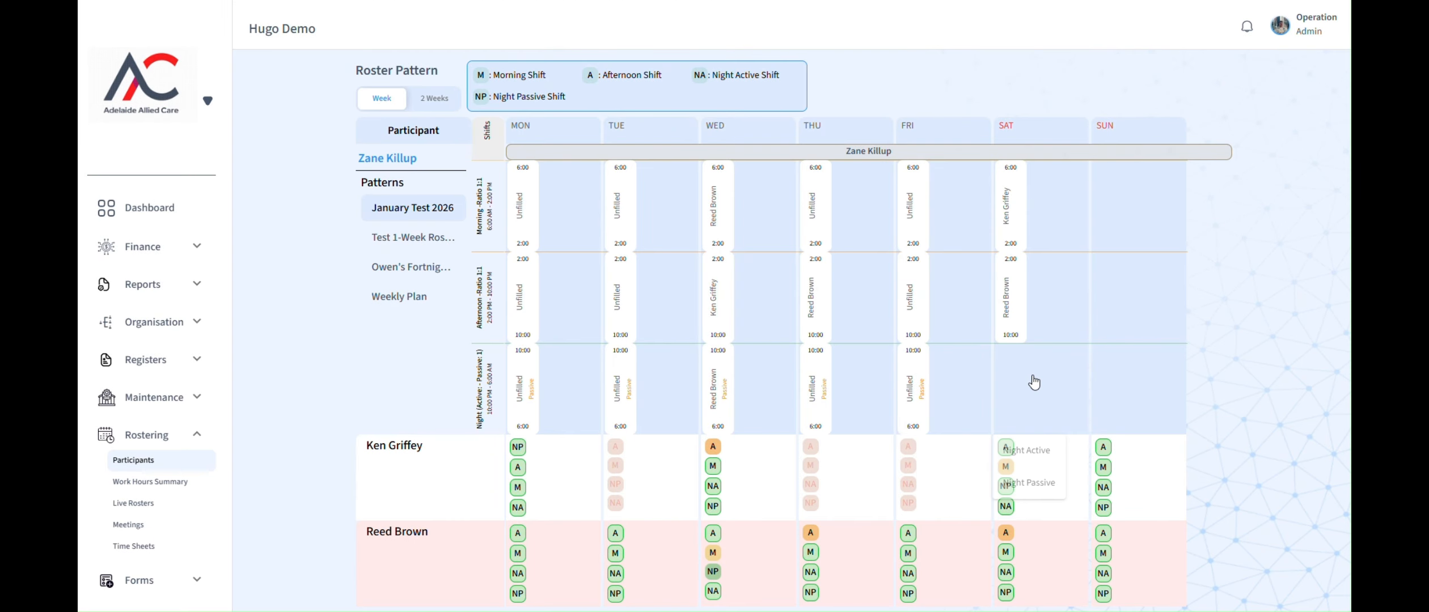
click(1032, 484)
click(752, 461)
Add the Sunday Morning shift and assign it to the first listed employee.
click(1139, 215)
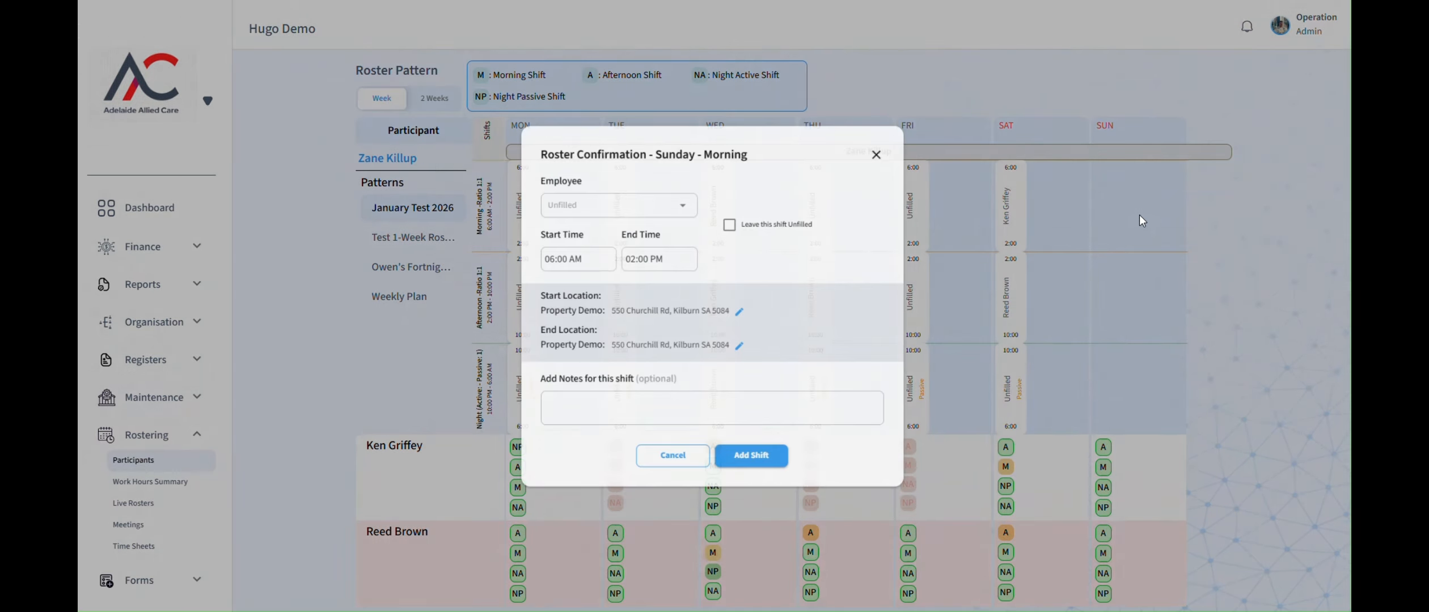
click(675, 195)
click(556, 224)
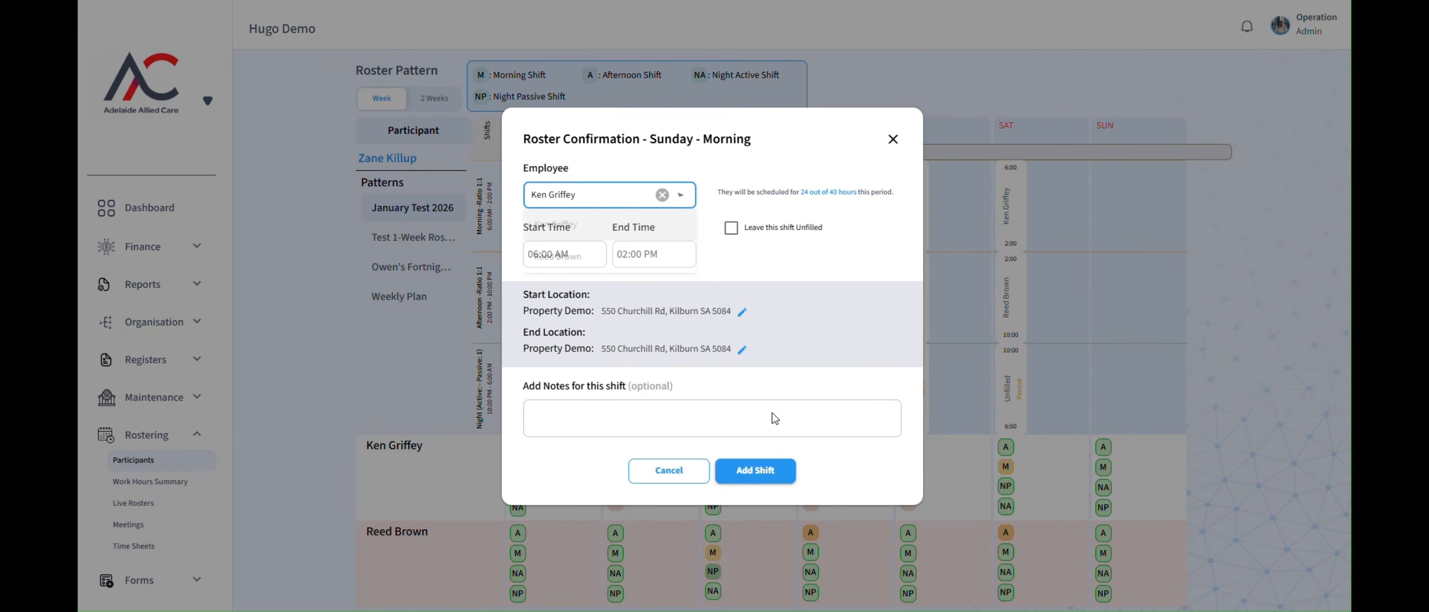
click(756, 471)
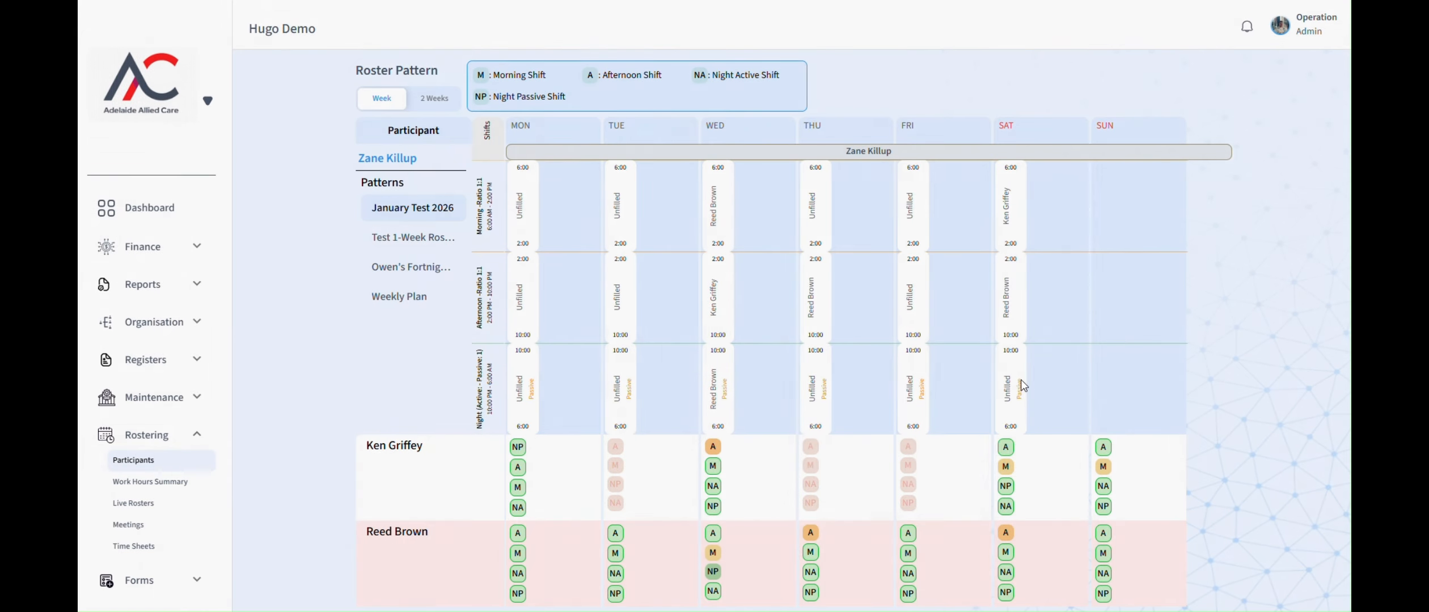
Add the Sunday Afternoon shift and assign it to the second listed employee.
click(1148, 285)
click(647, 199)
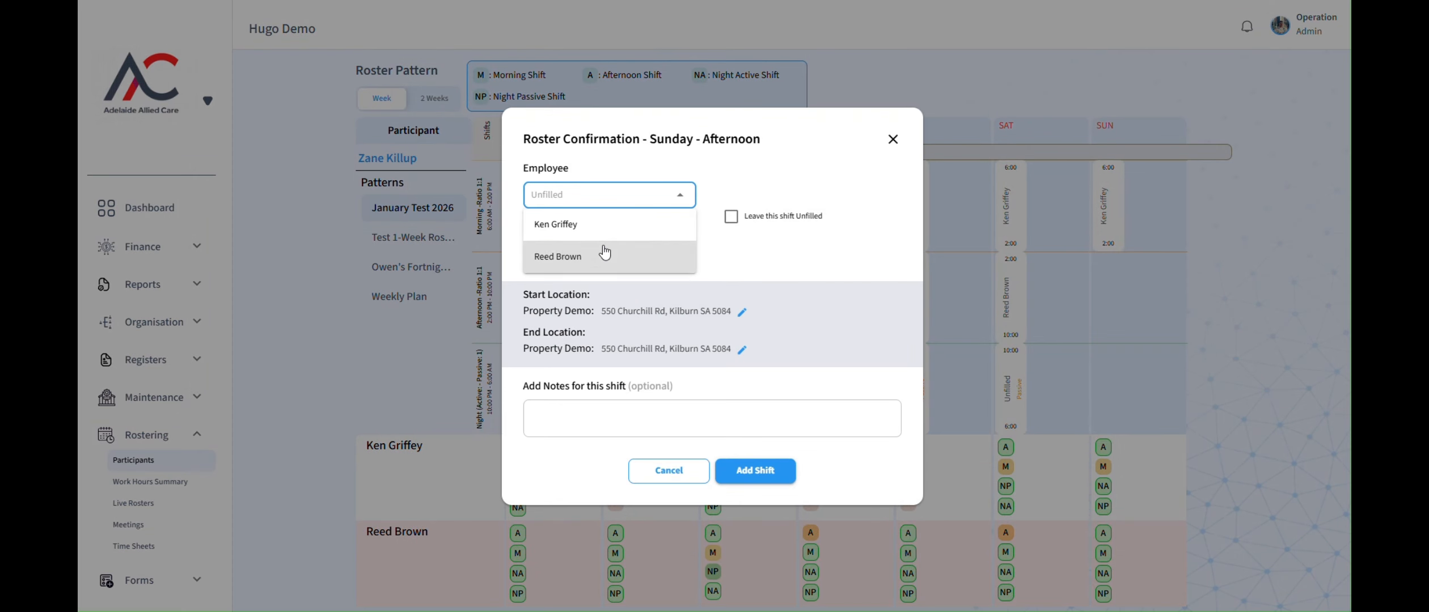
click(646, 255)
click(754, 471)
Add a Night Passive shift on Sunday without assigning an employee.
click(1144, 389)
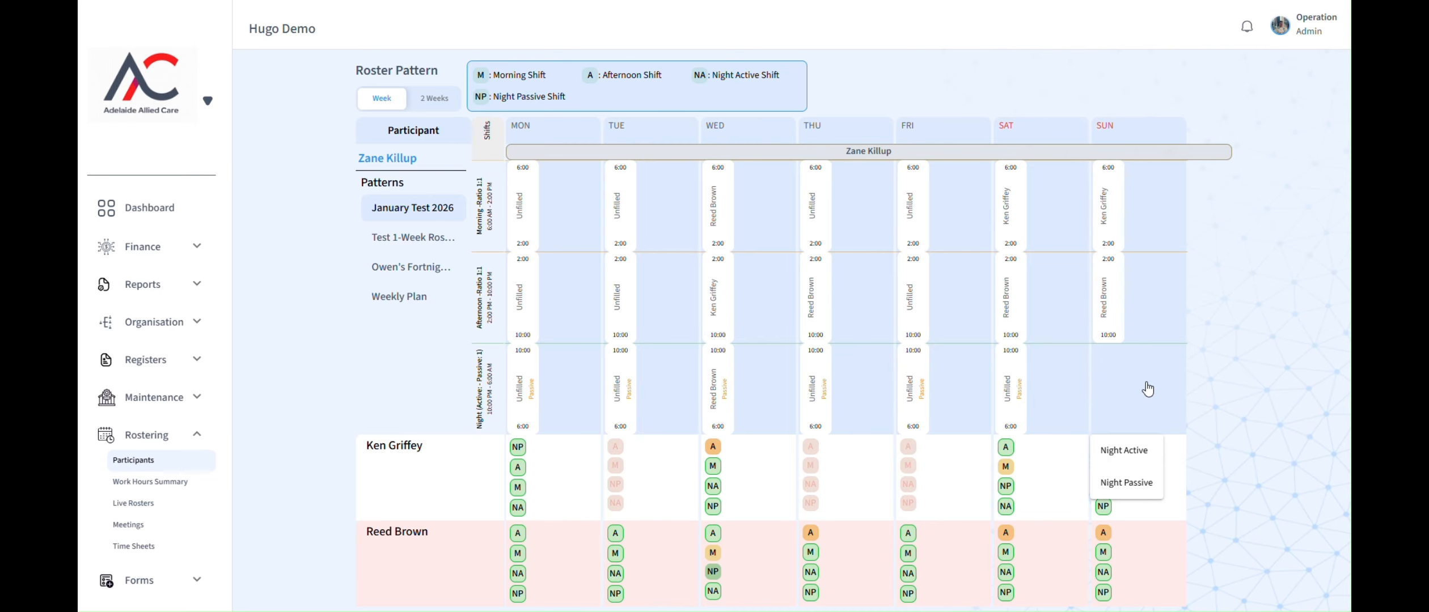
click(1129, 482)
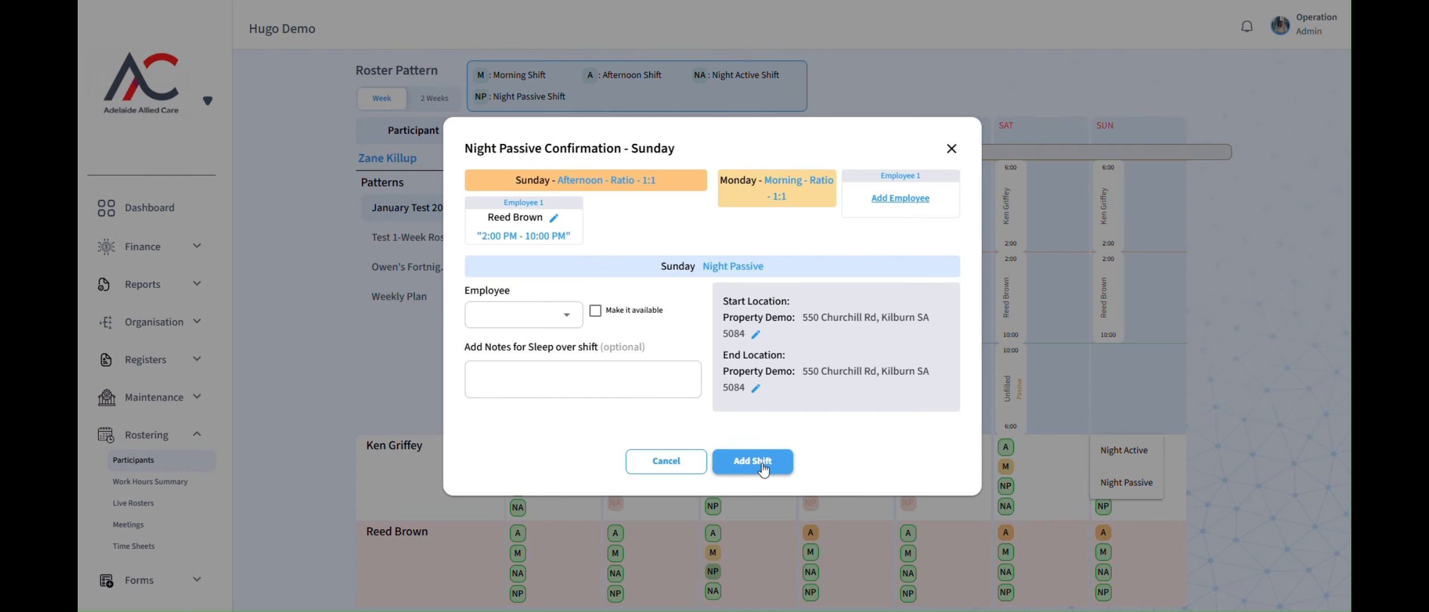
click(755, 465)
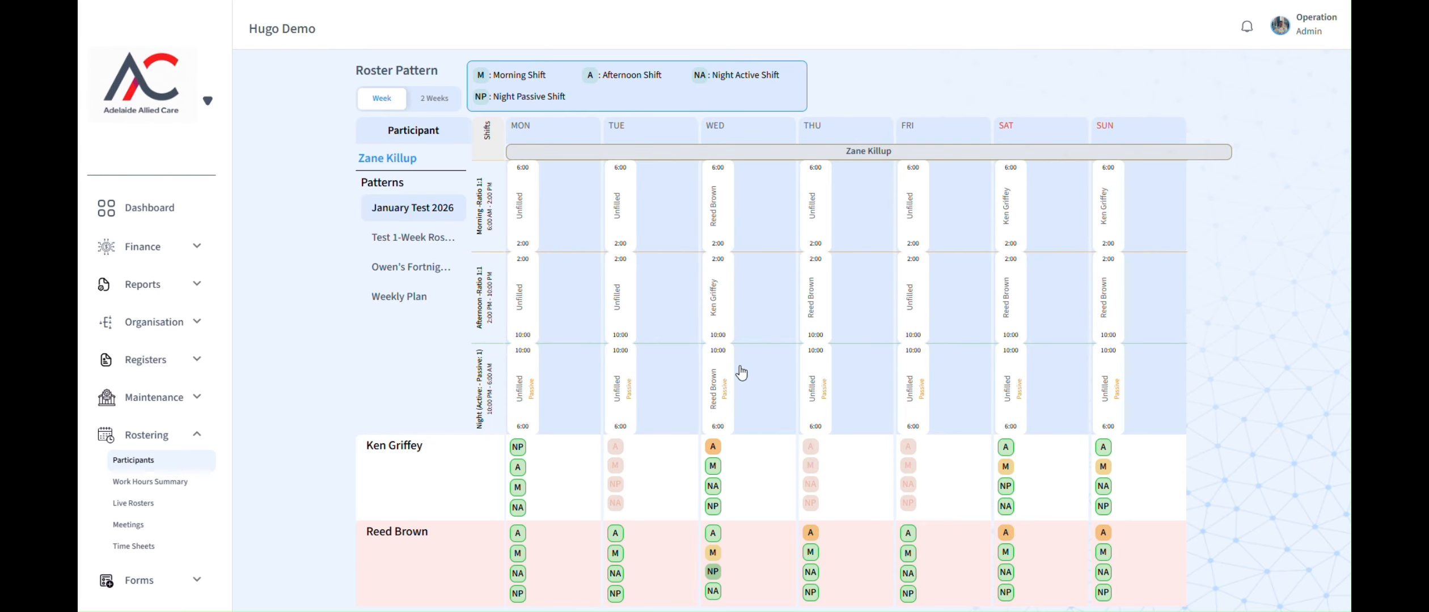
View the saved fortnightly pattern for comparison and return to the January Test 2026 pattern.
click(385, 262)
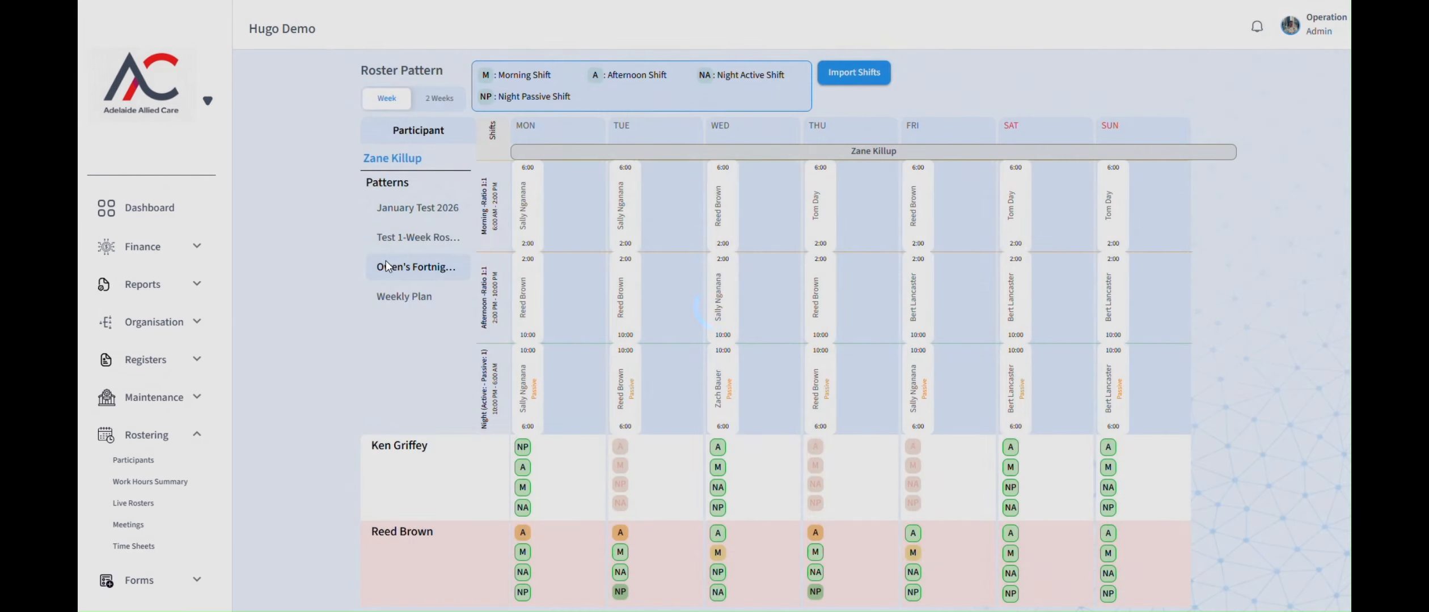
click(402, 206)
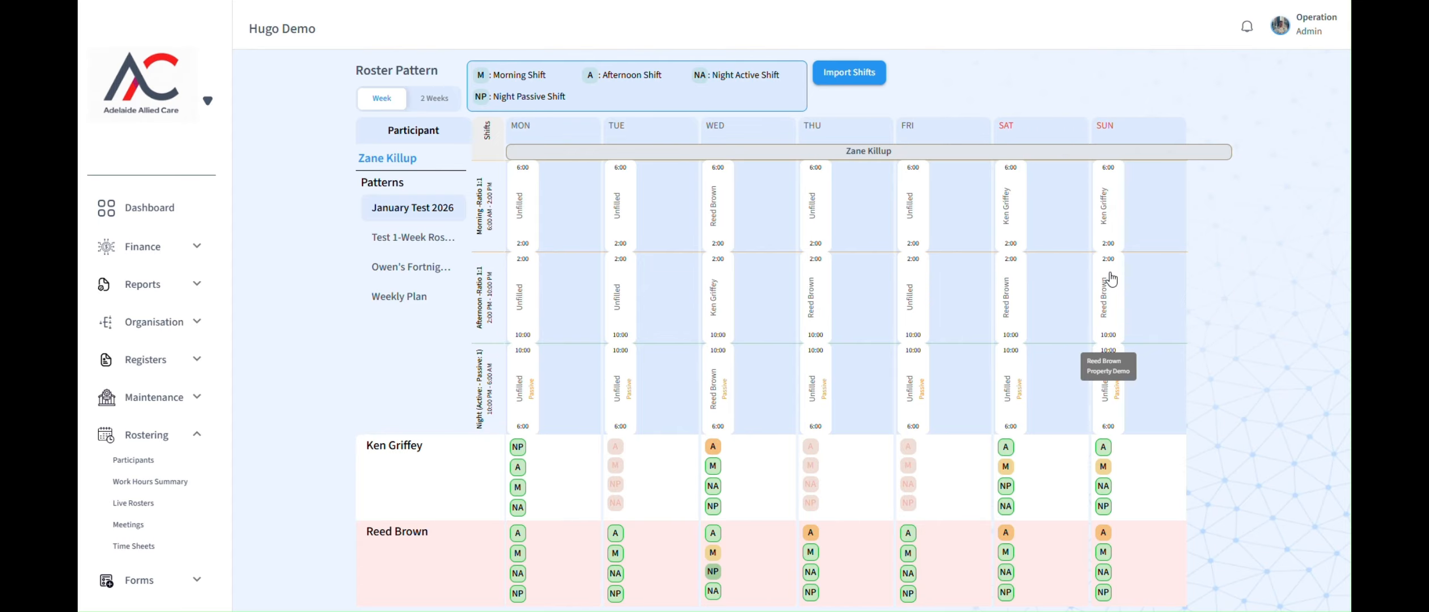
Open the roster of the SIL participant at Churchill Rd and show the period 26 Jan - 8 Feb.
click(136, 462)
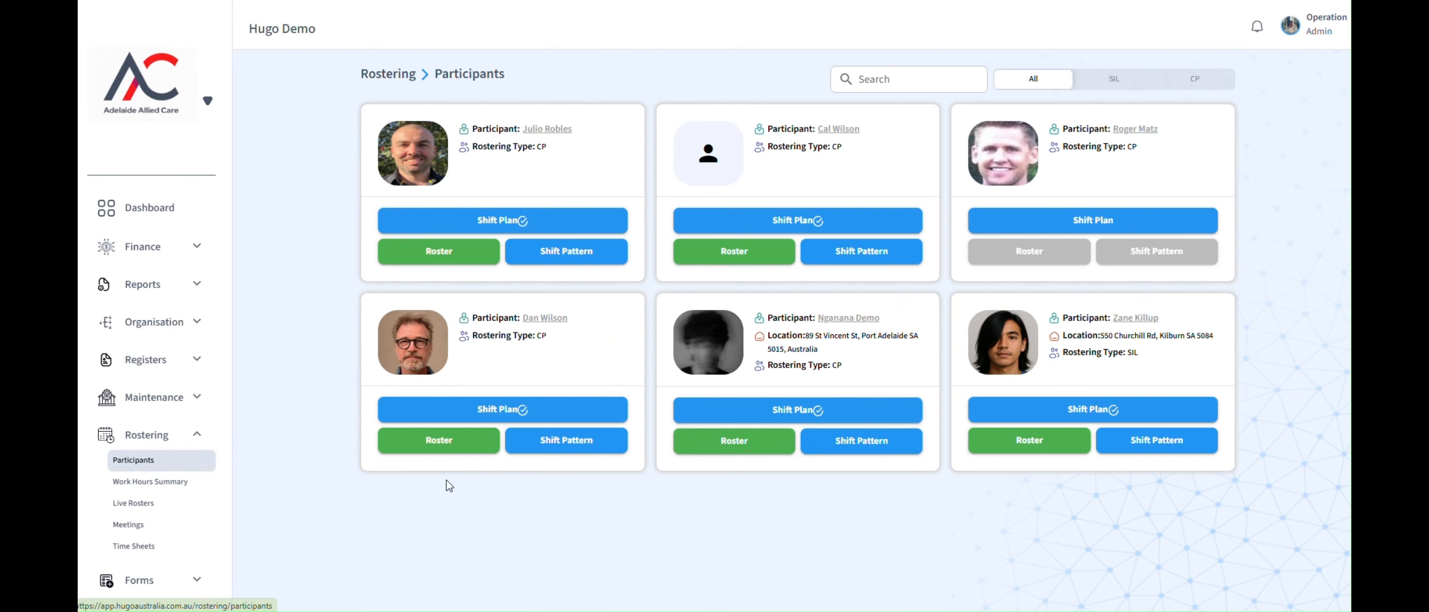
click(1037, 445)
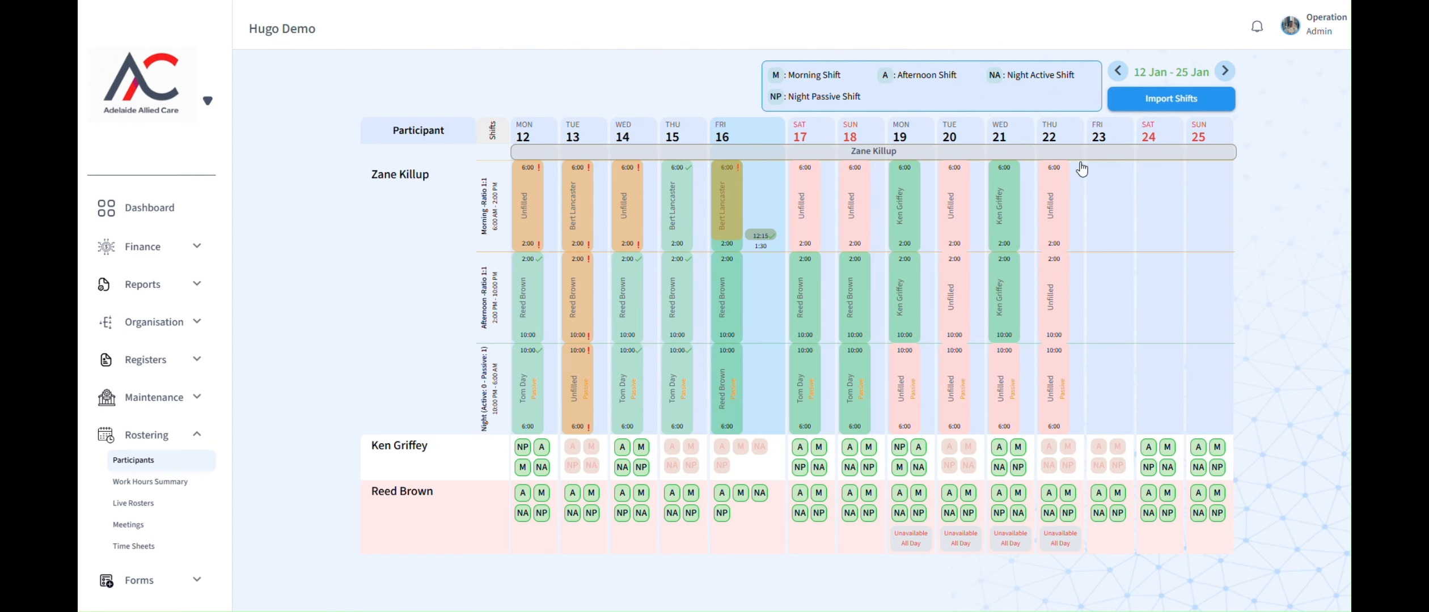
click(1225, 71)
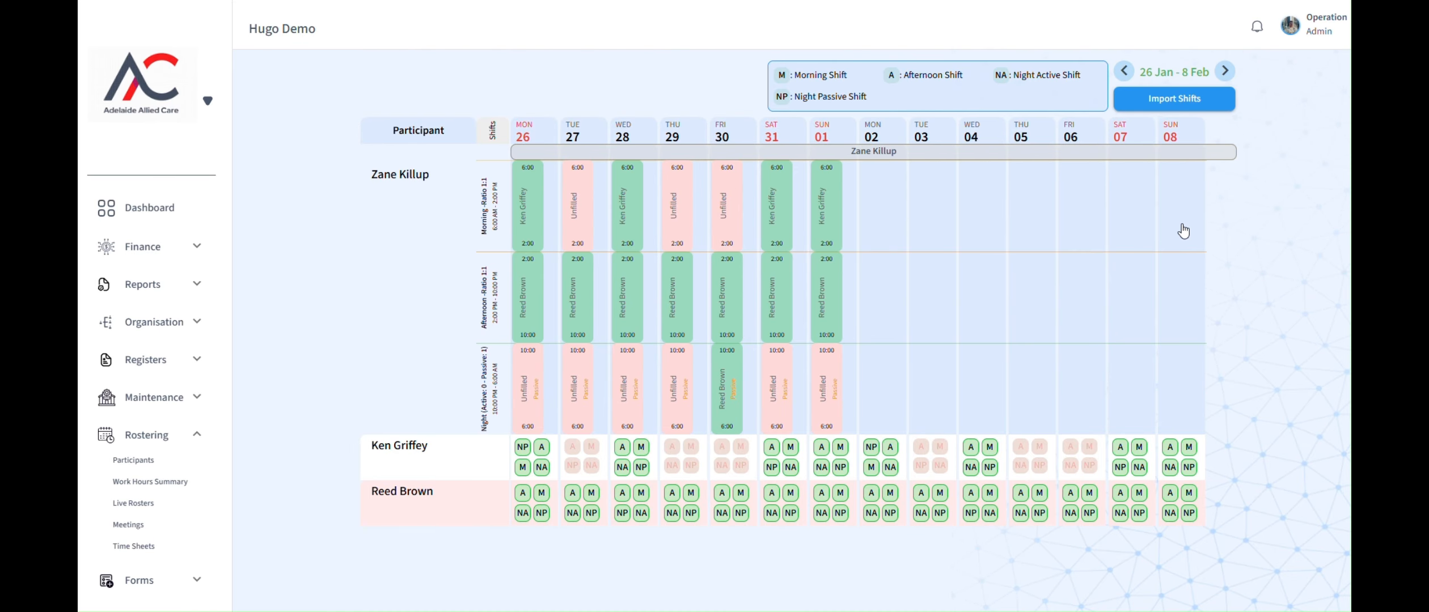
Import the saved January Test 2026 pattern into the roster for 2 to 8 February 2026.
click(1186, 103)
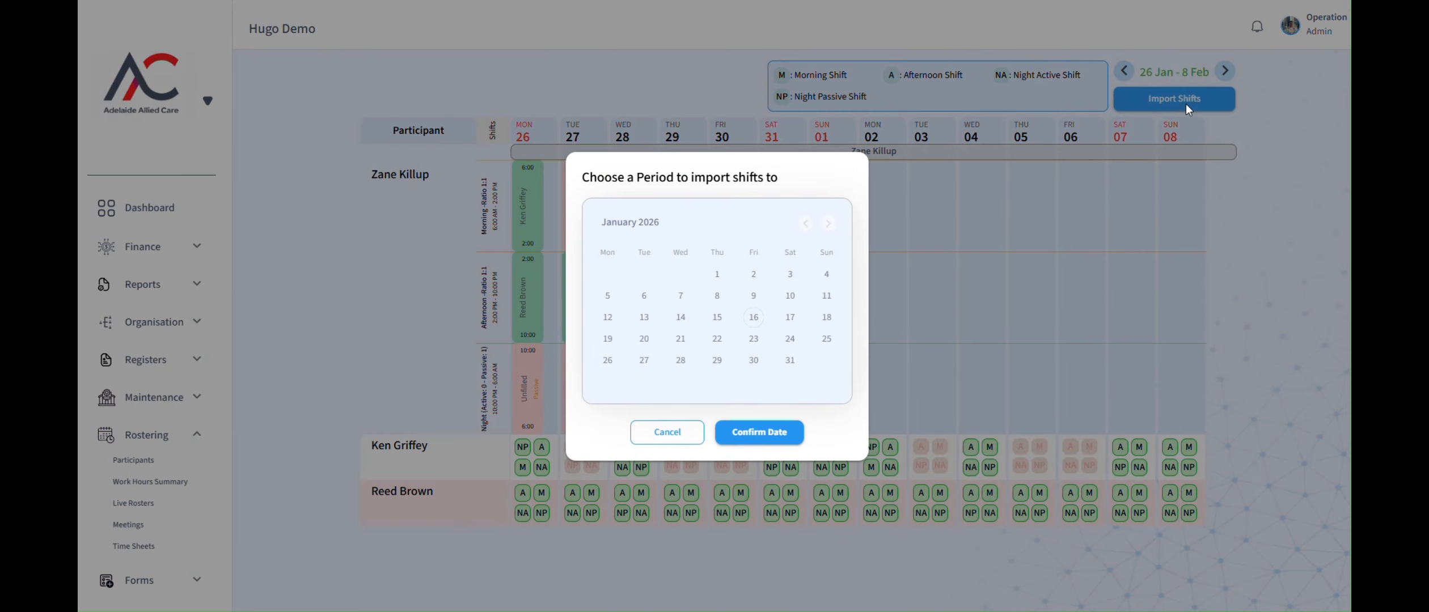
click(828, 224)
click(605, 296)
click(827, 297)
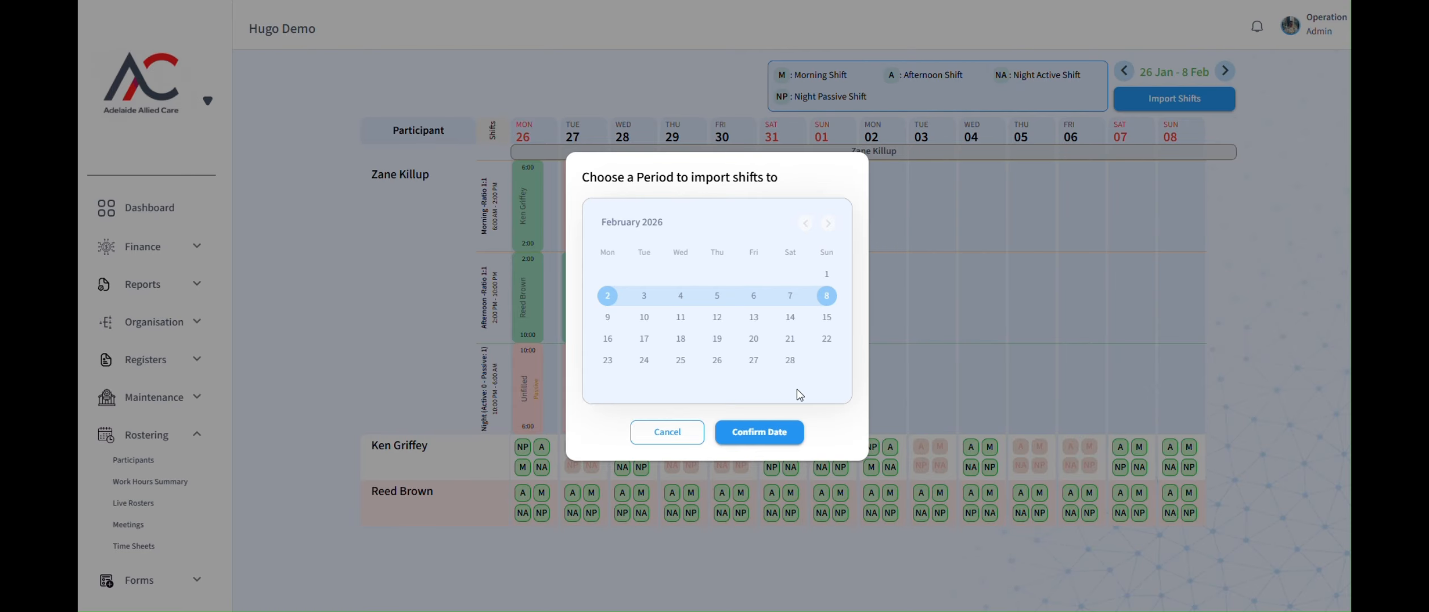
click(761, 432)
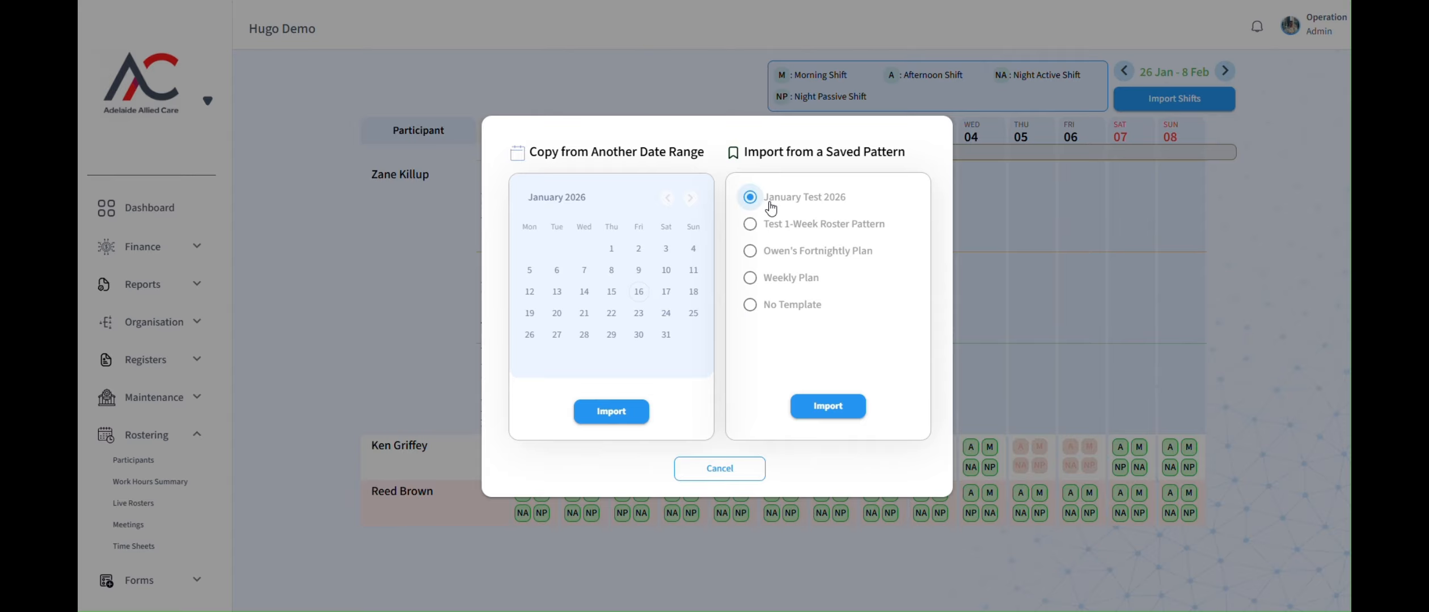
click(816, 414)
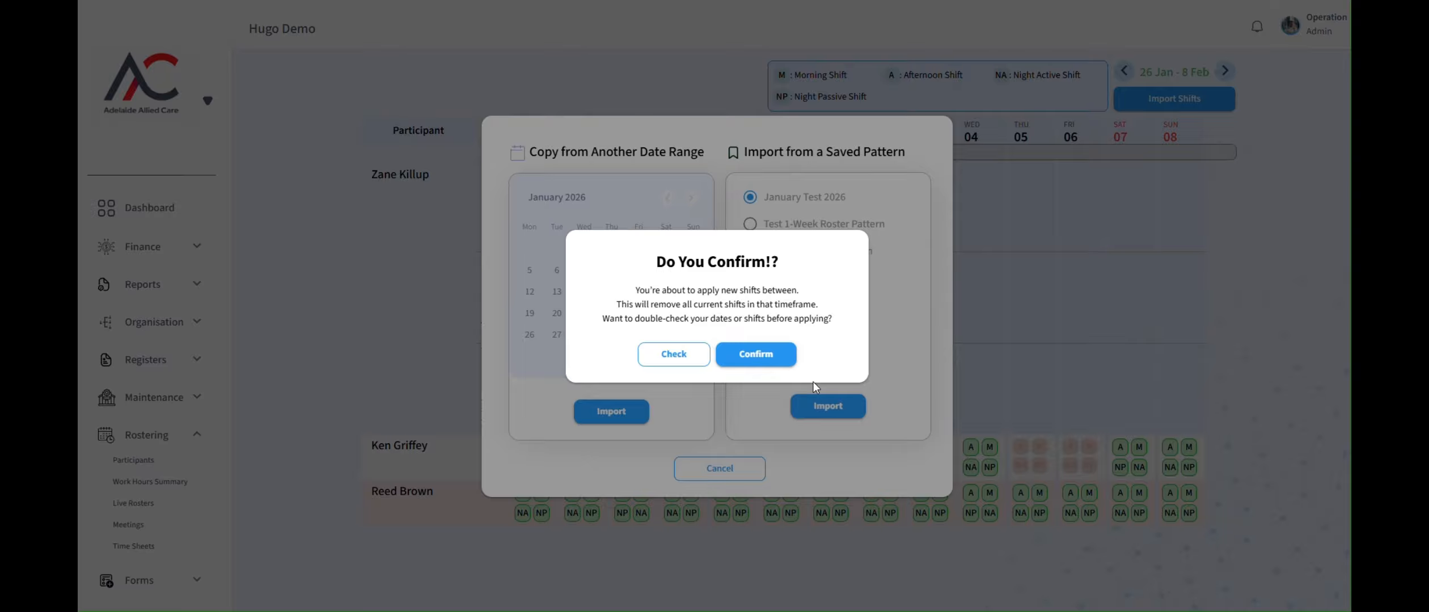
click(749, 355)
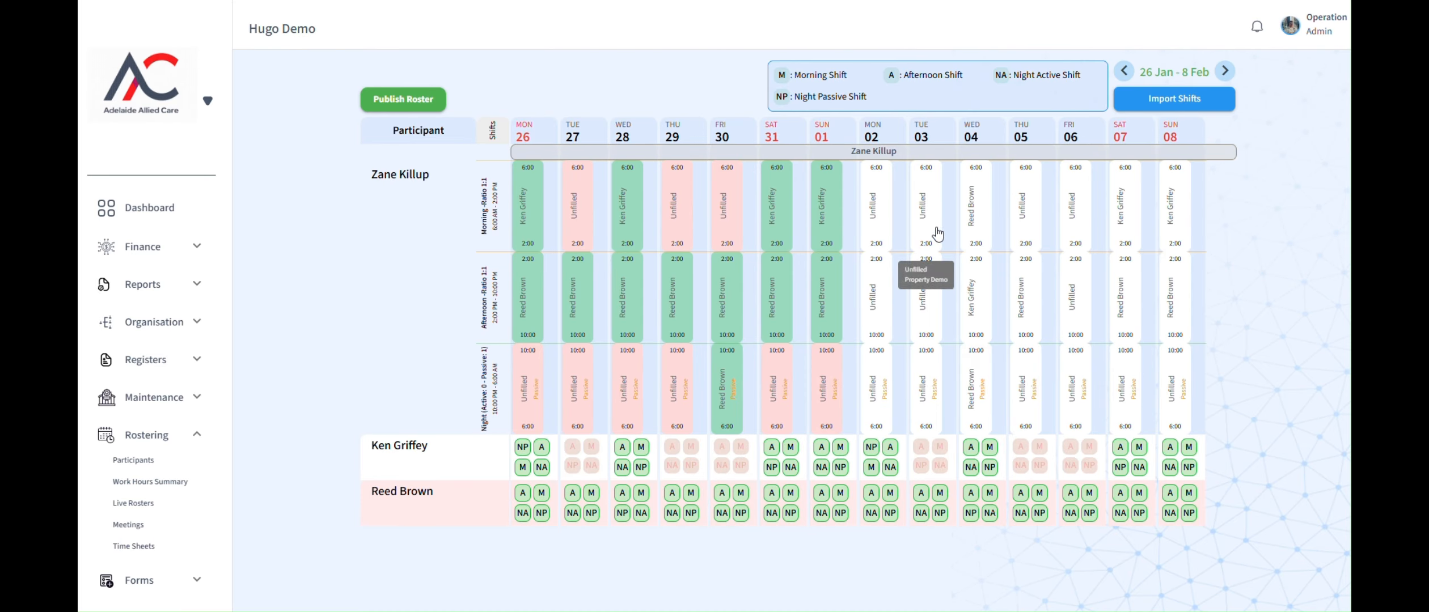
Publish the roster with the imported February shifts.
click(409, 102)
click(769, 357)
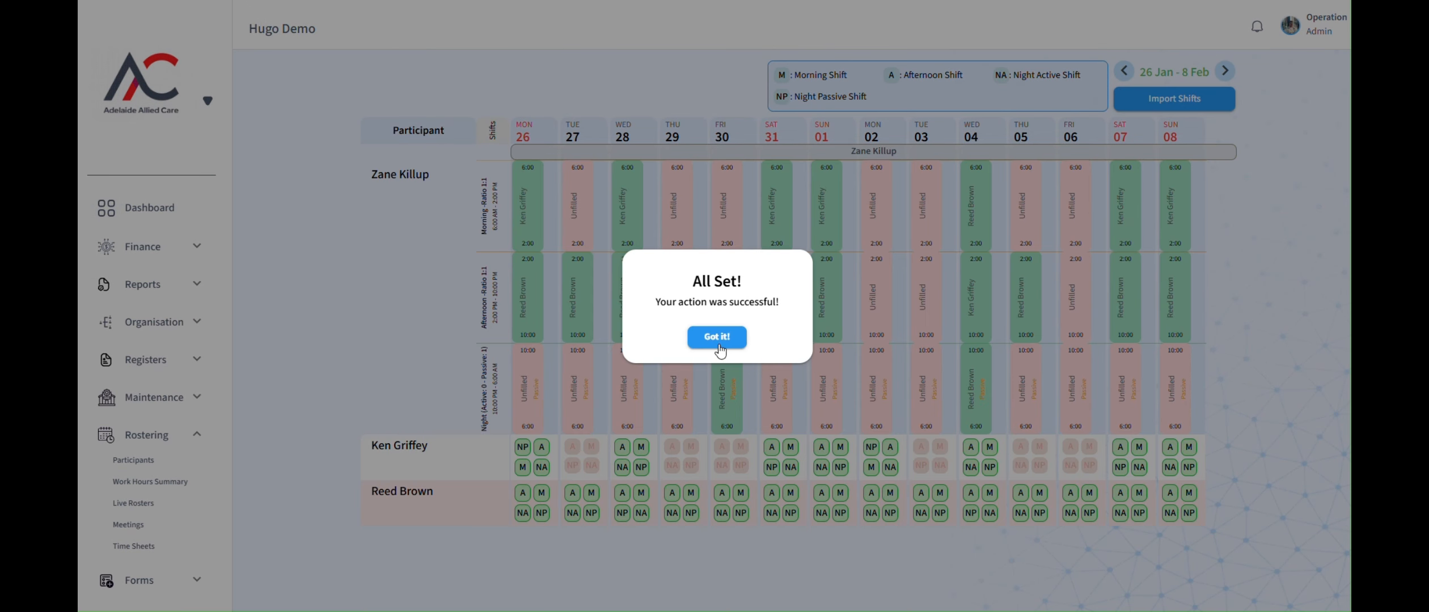
click(717, 344)
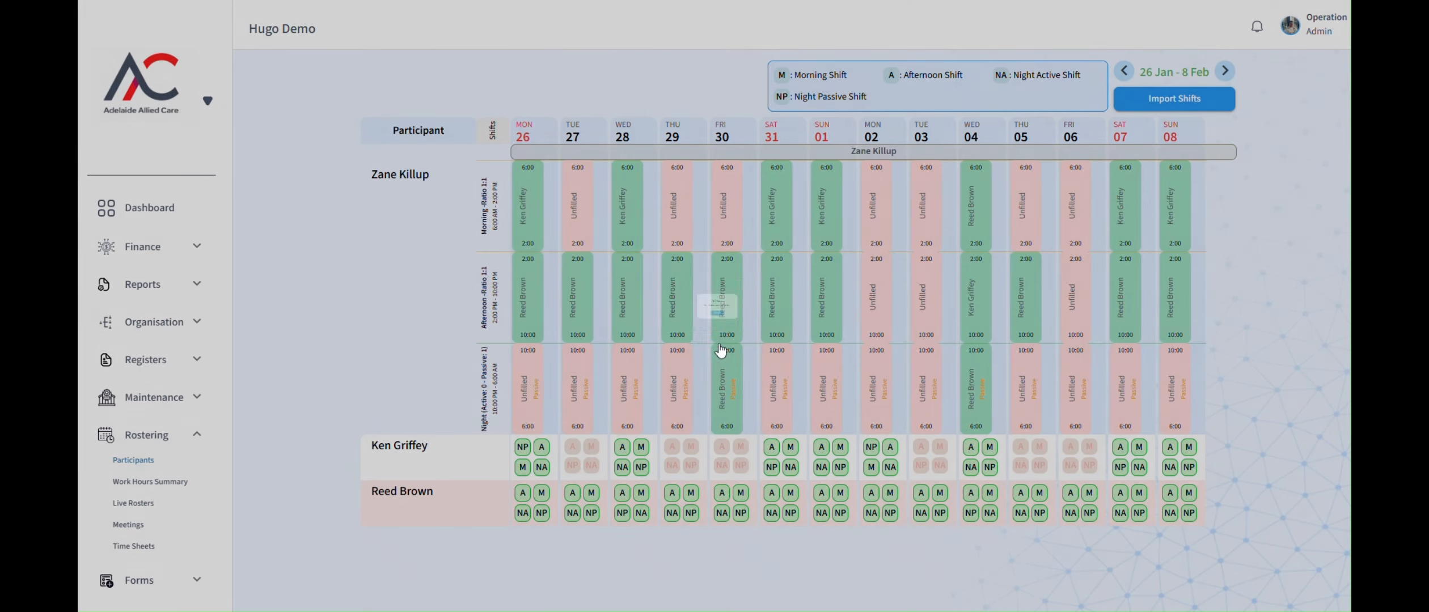
Reopen the same participant's roster and check the published shifts for 26 Jan - 8 Feb.
click(1045, 441)
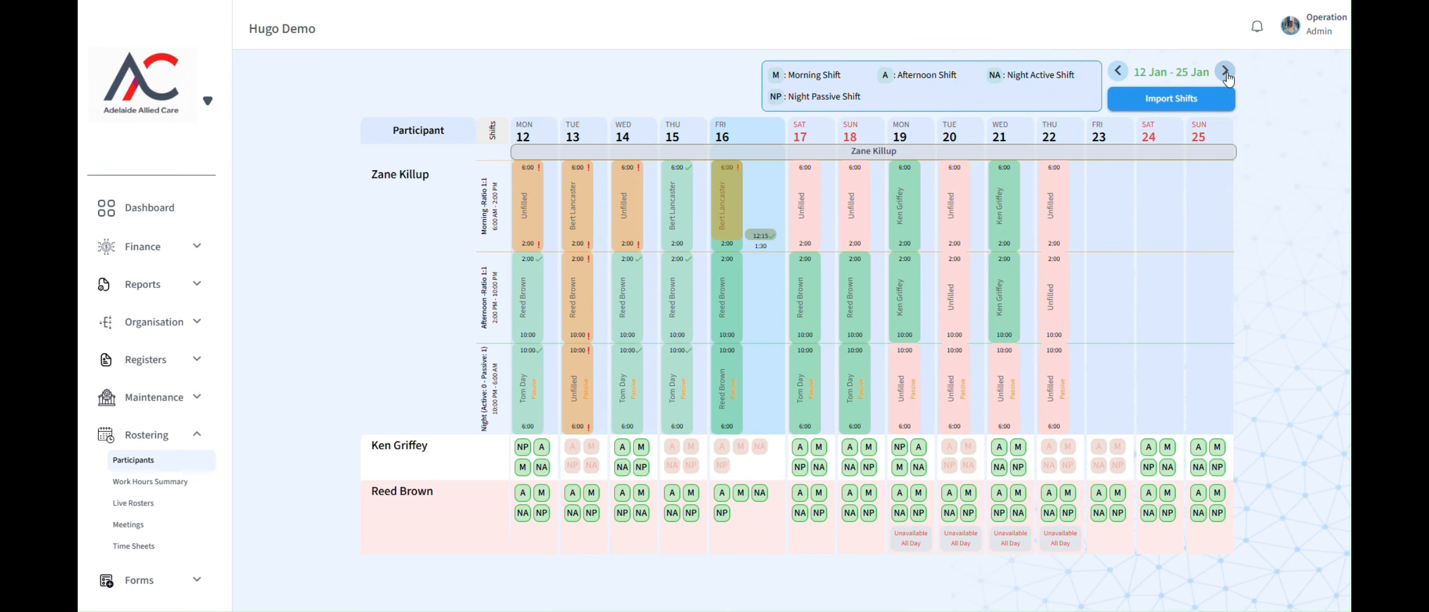
click(1226, 72)
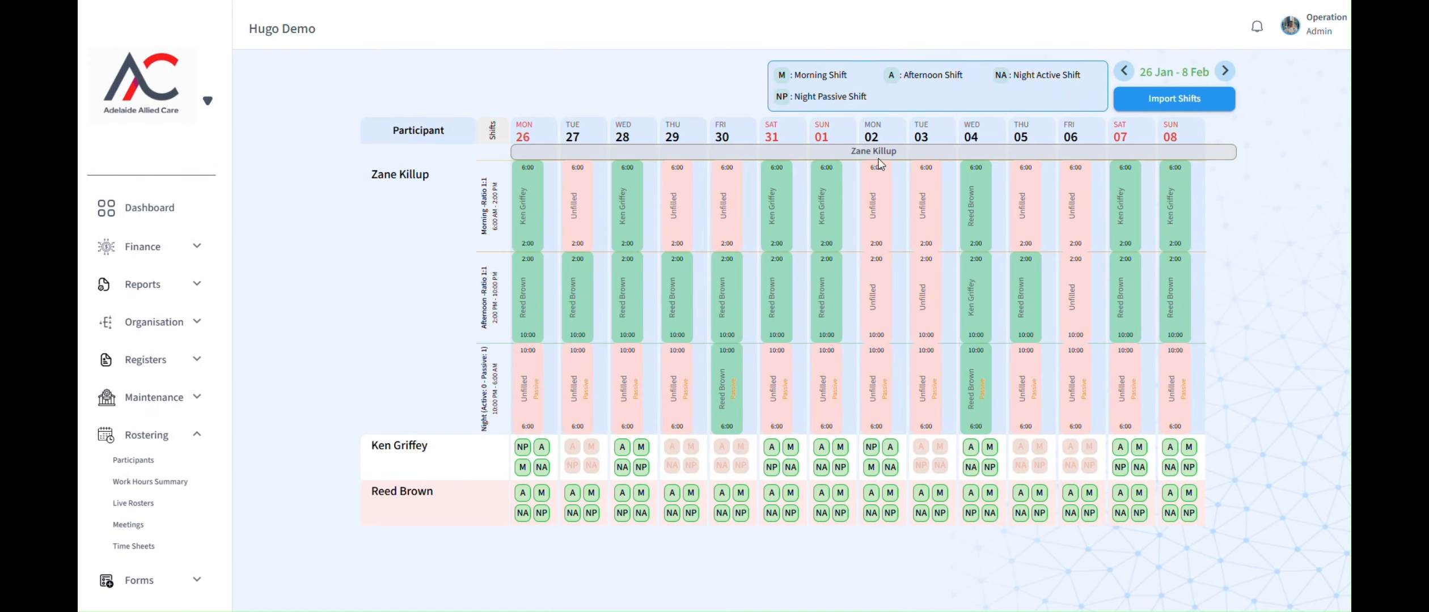